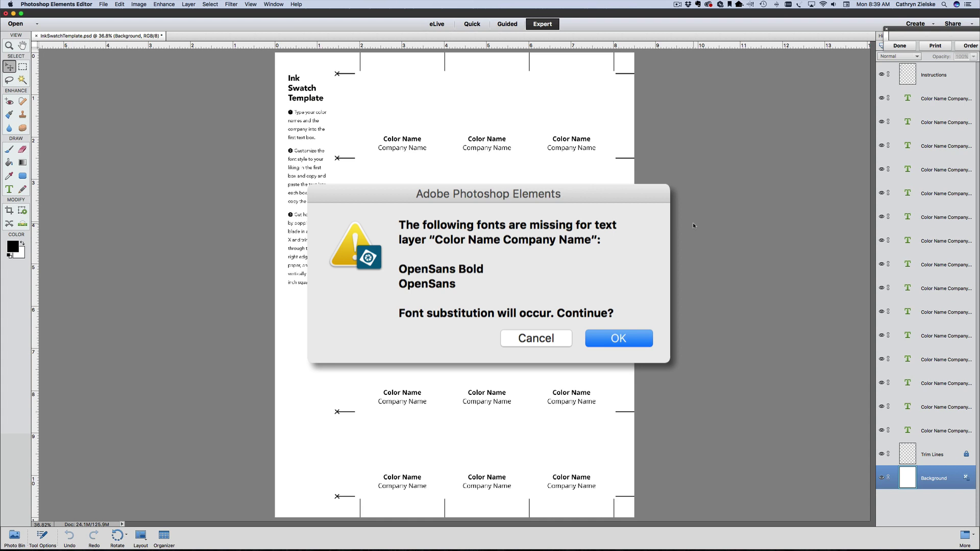
Accept font substitution for the missing OpenSans fonts so InkSwatchTemplate.psd opens
key("Return")
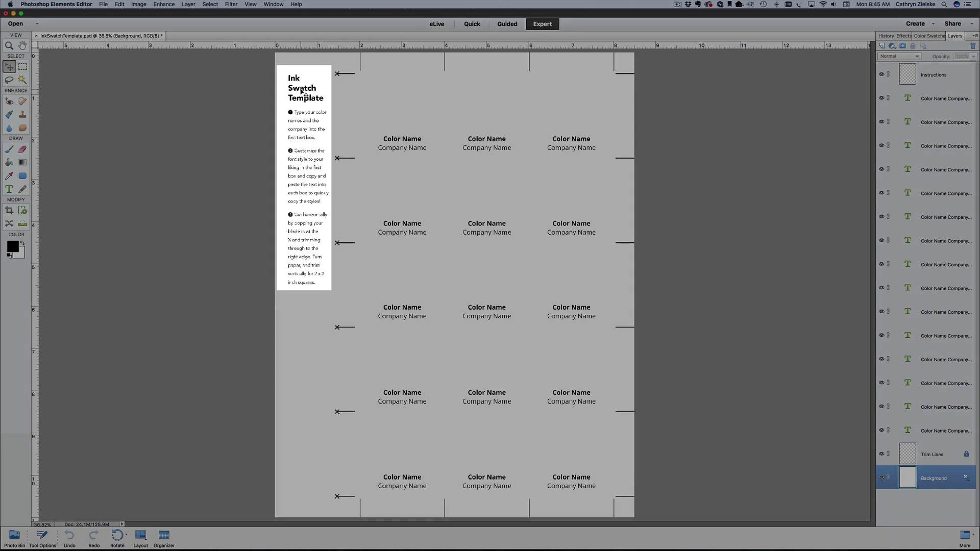
Hide the Instructions layer, leaving only the swatch label grid and trim marks visible
left_click(302, 93)
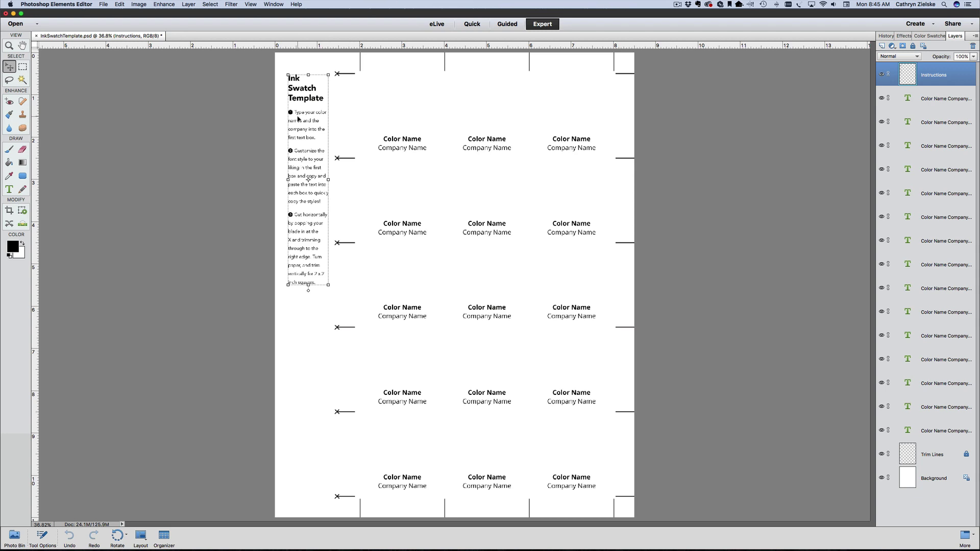
left_click(881, 75)
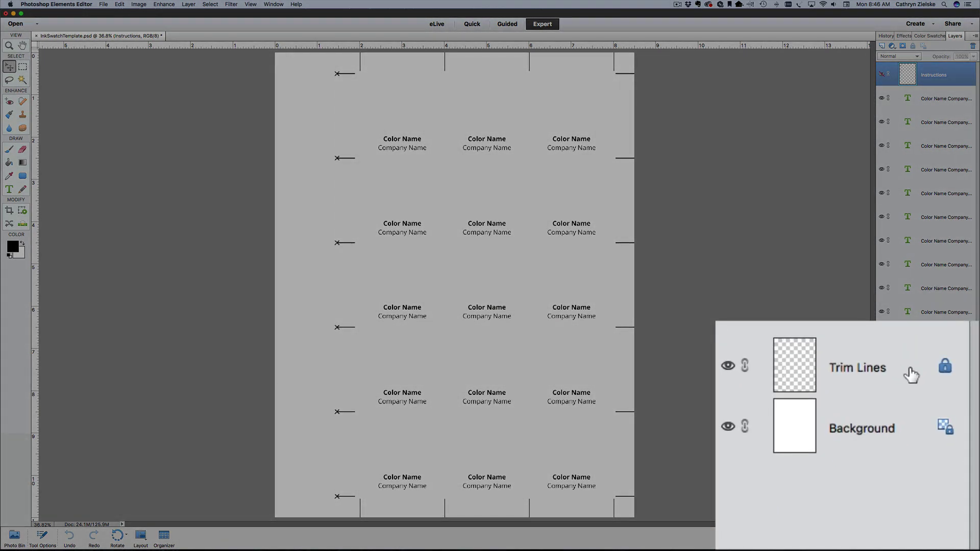
left_click(952, 456)
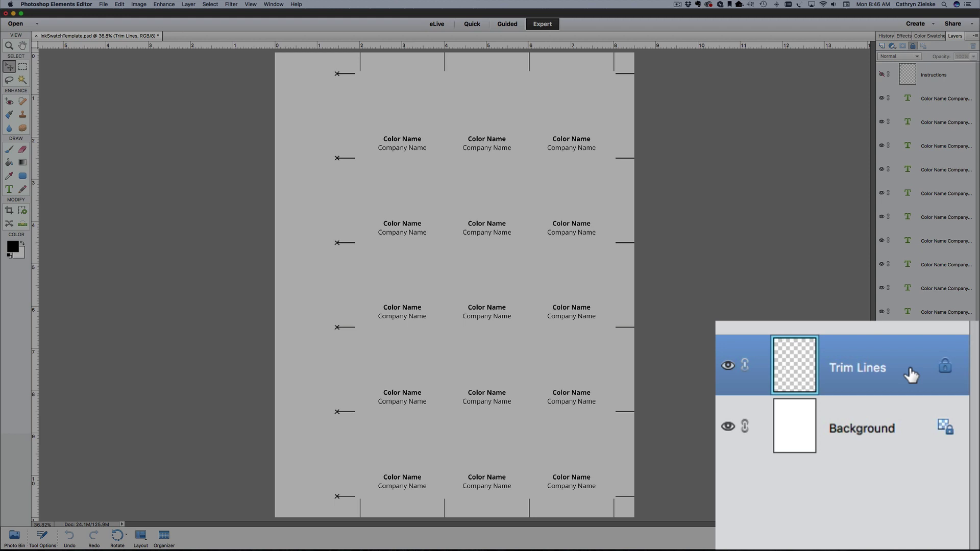
left_click(727, 365)
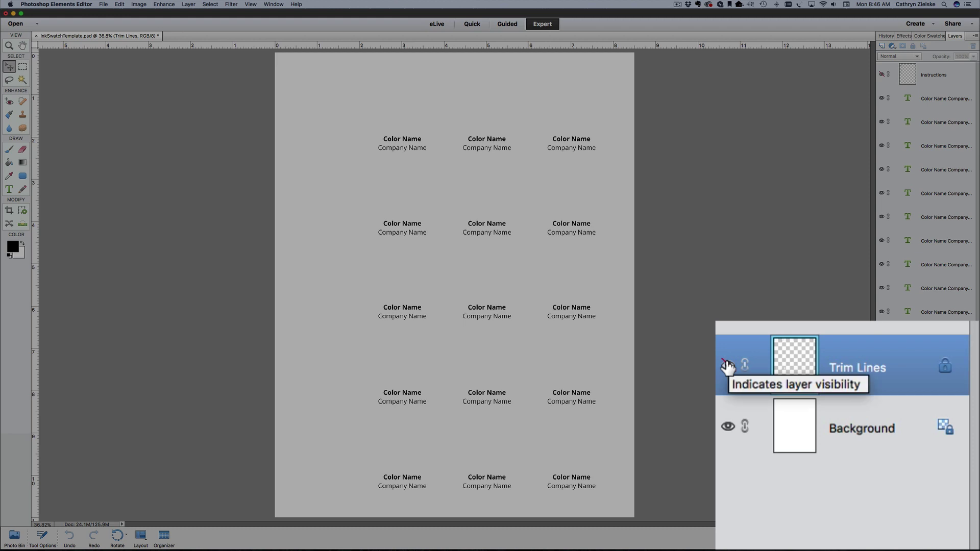
left_click(728, 365)
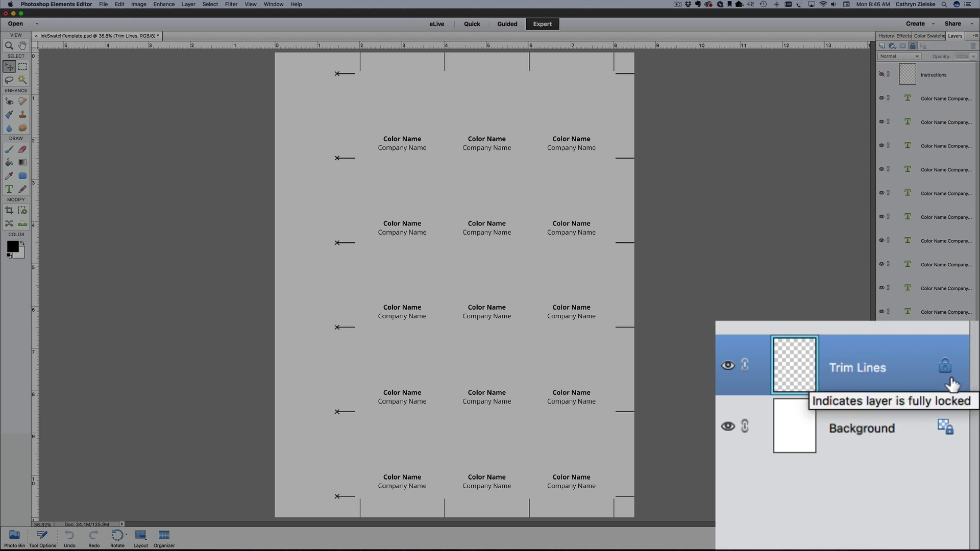
left_click(885, 442)
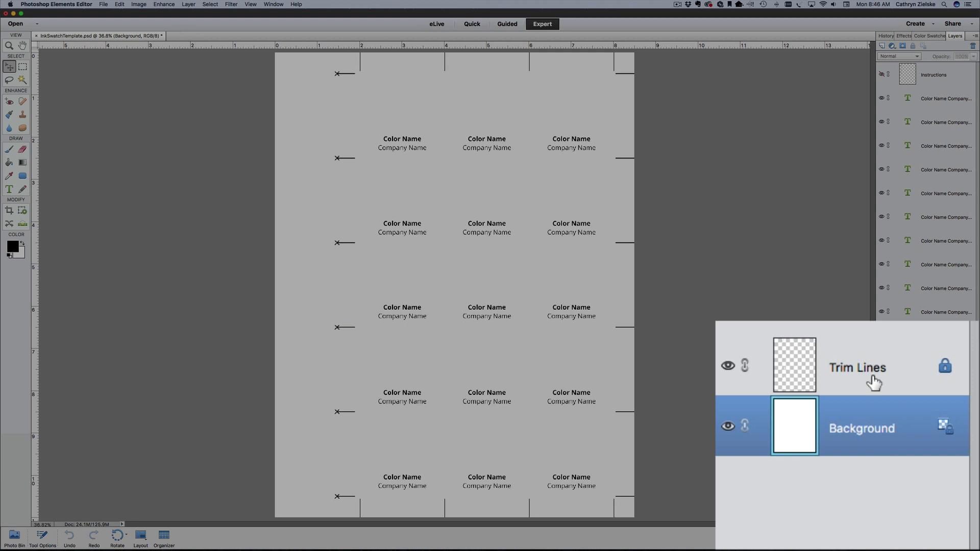
left_click(403, 140)
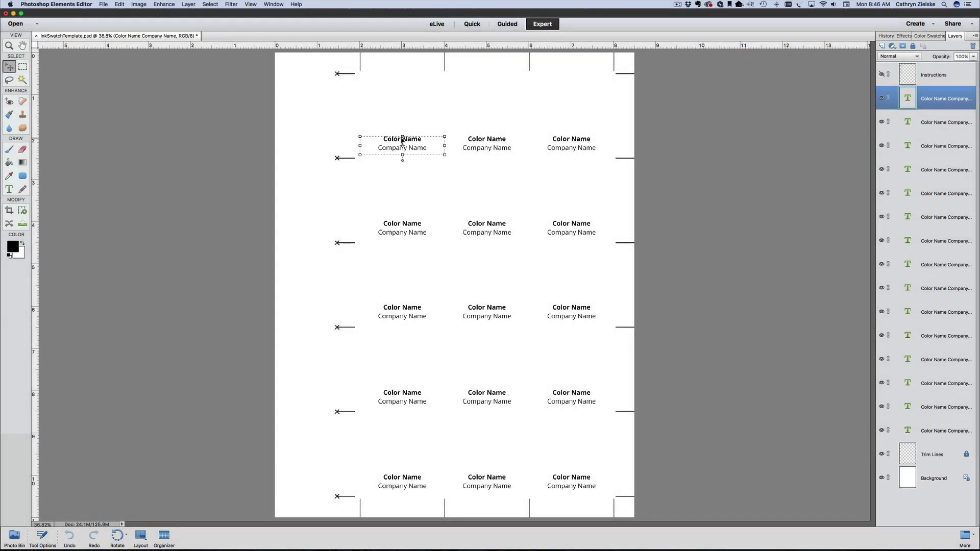
Zoom to 100% on the first swatch label and select its Color Name line for editing
key("z")
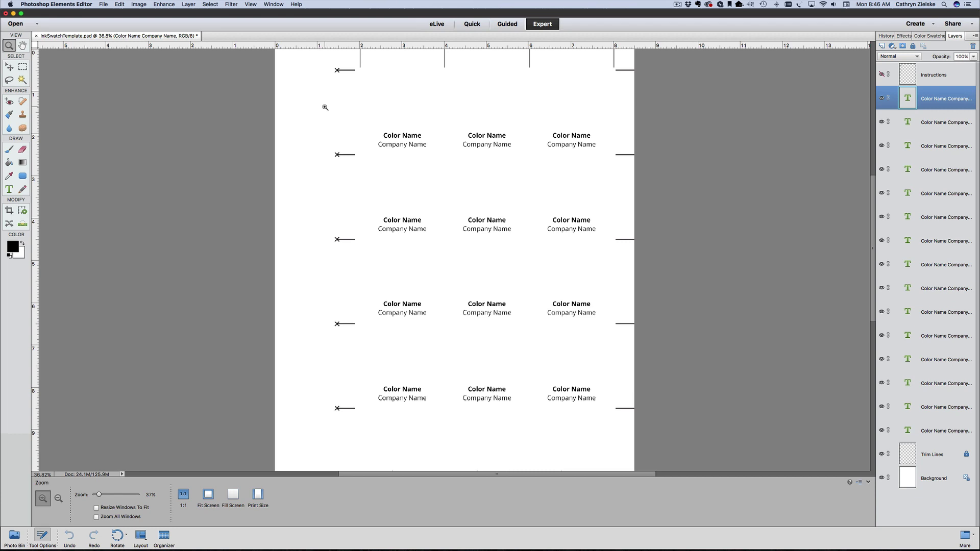
left_click(494, 196)
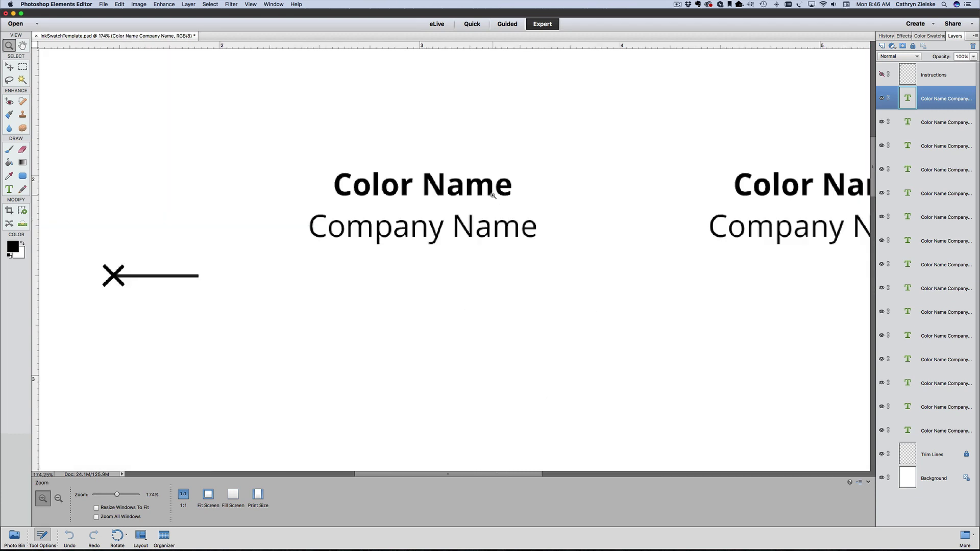
key("super+minus")
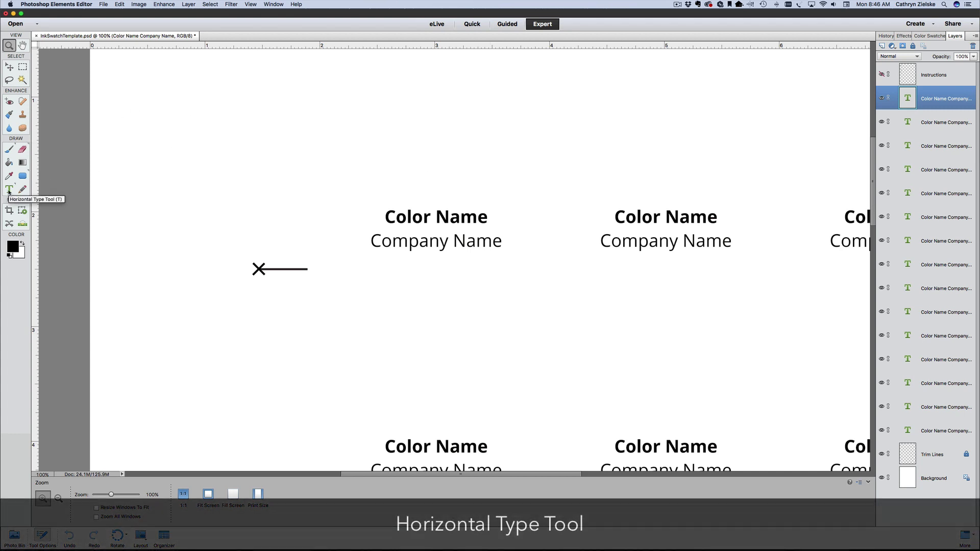
left_click(8, 190)
left_click(428, 216)
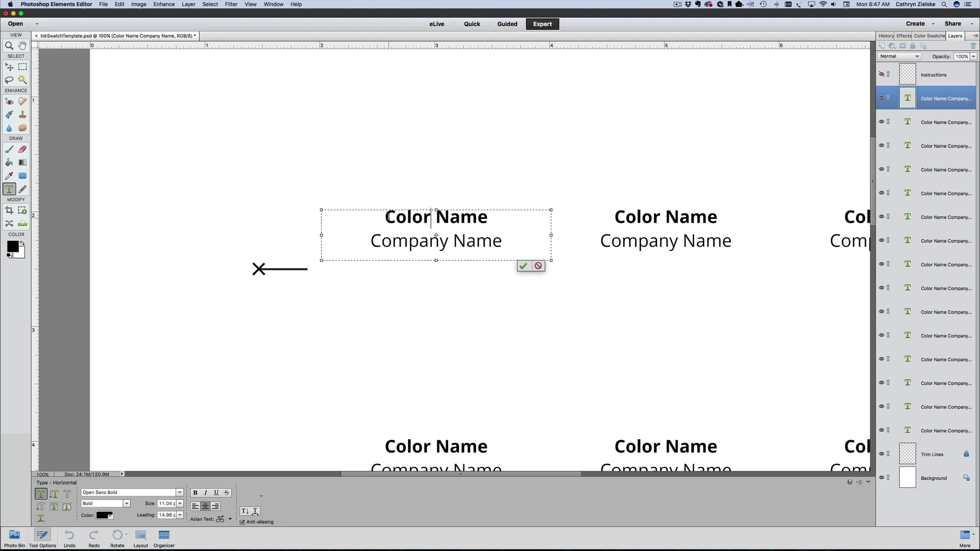
left_click_drag(387, 218, 350, 247)
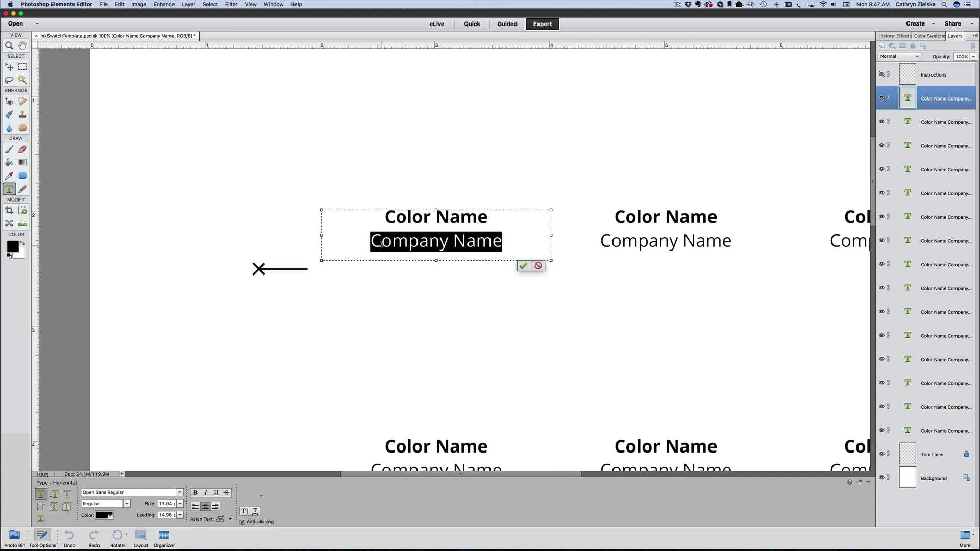
left_click(462, 217)
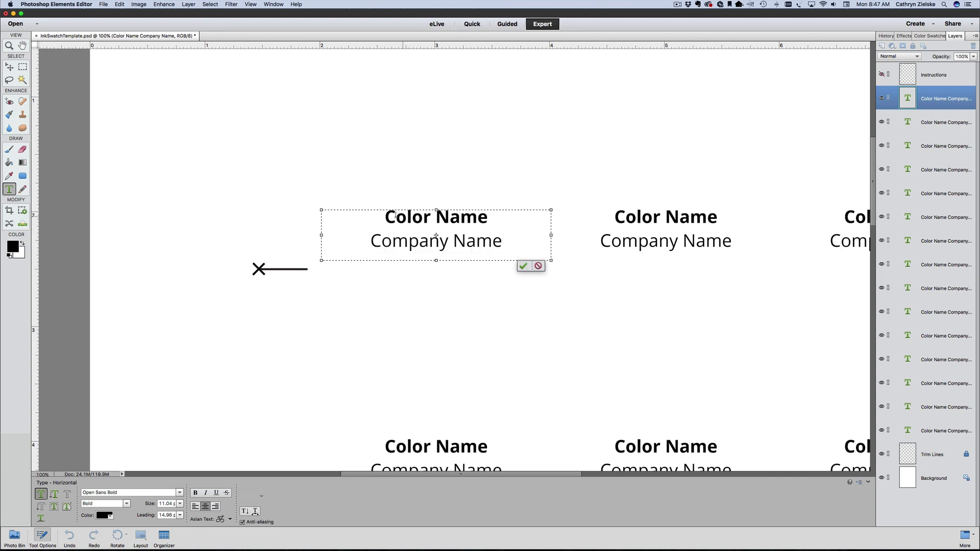
left_click_drag(384, 217, 489, 218)
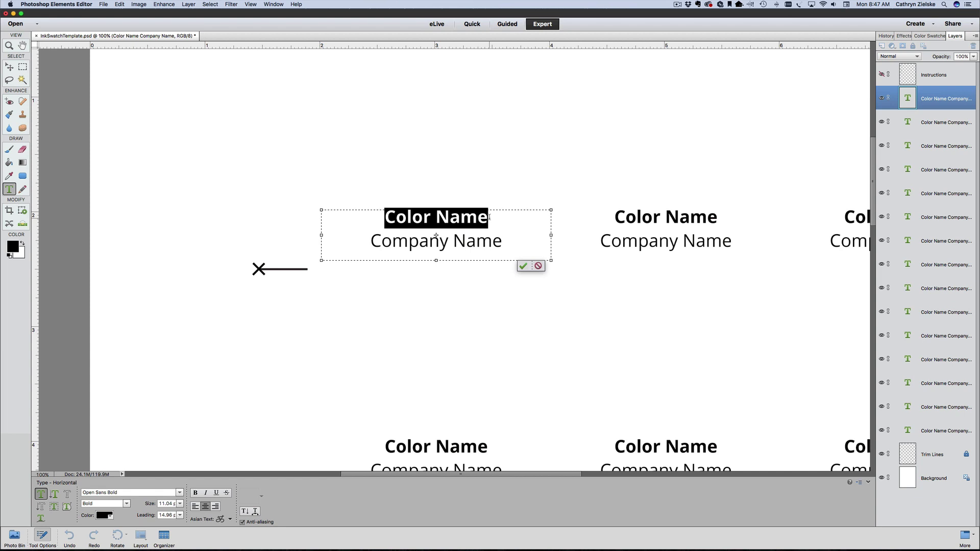
Select both lines of the first label and set them to Avenir 55 Roman
left_click(489, 217)
double_click(383, 214)
key("super+a")
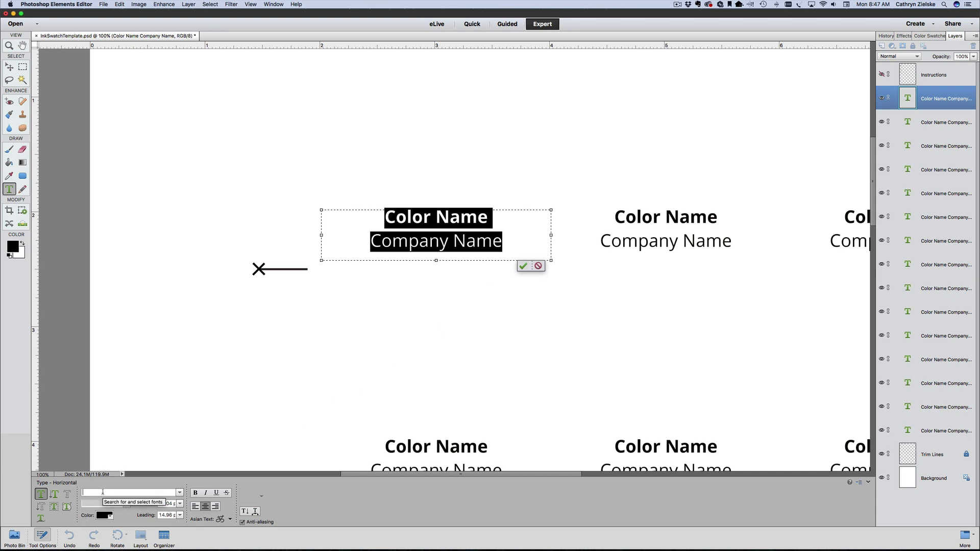
type("A")
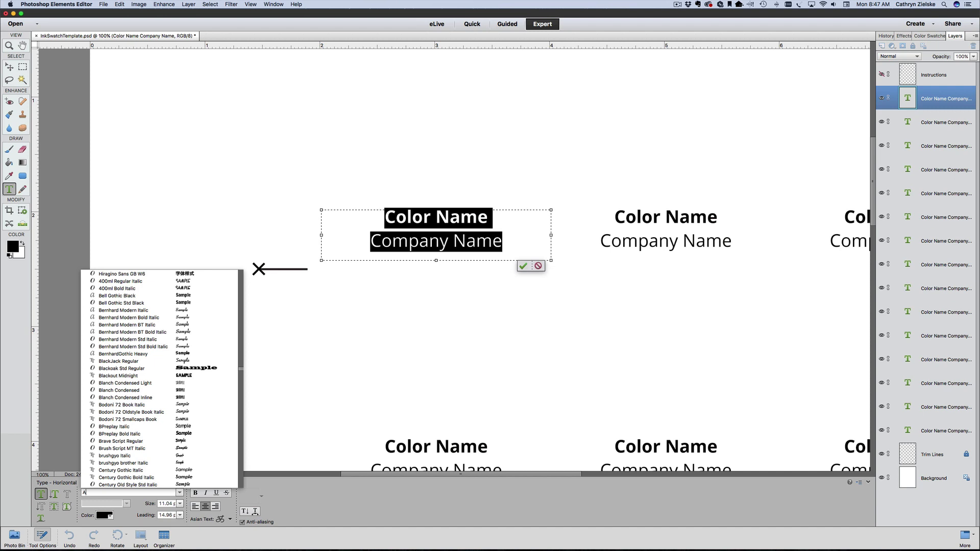
key("BackSpace")
type("G")
type("Avenir")
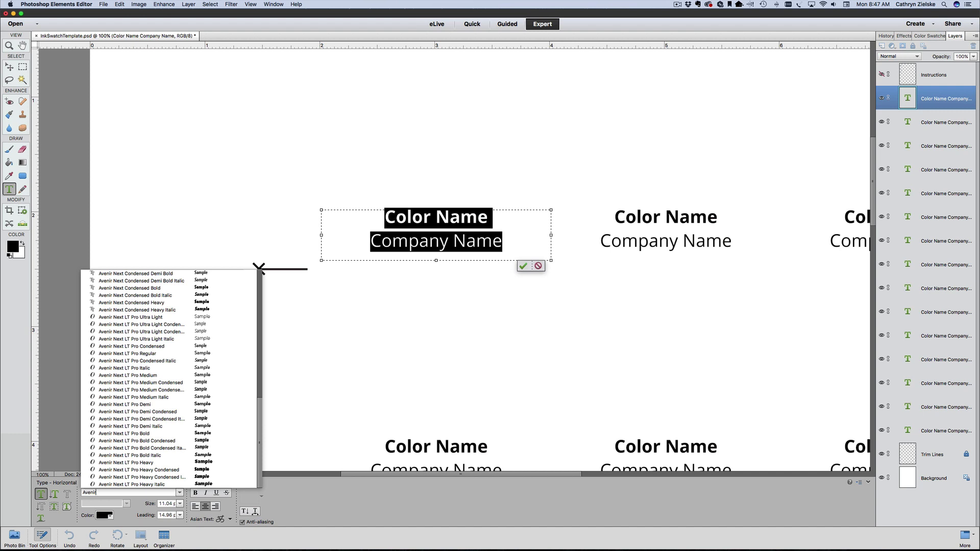
left_click(126, 504)
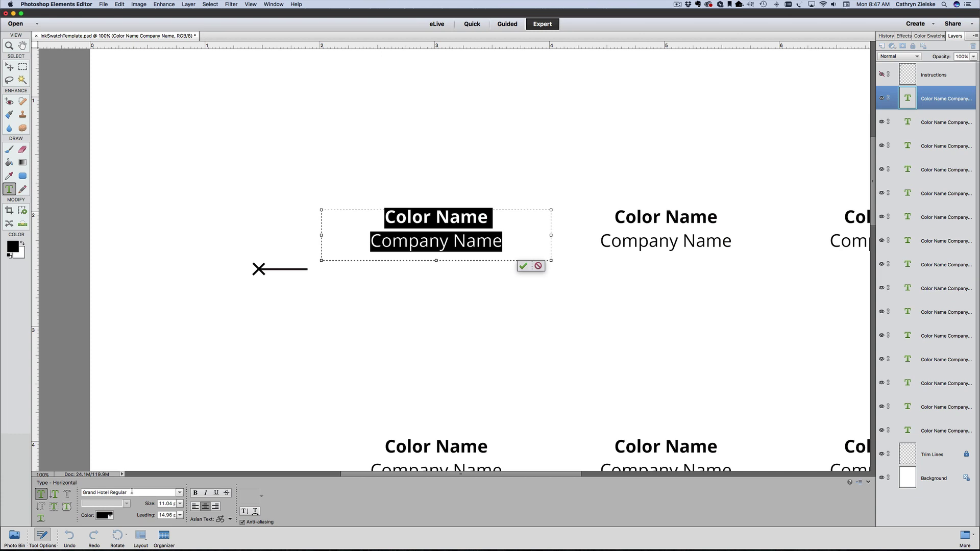
left_click(132, 491)
type("Avenir")
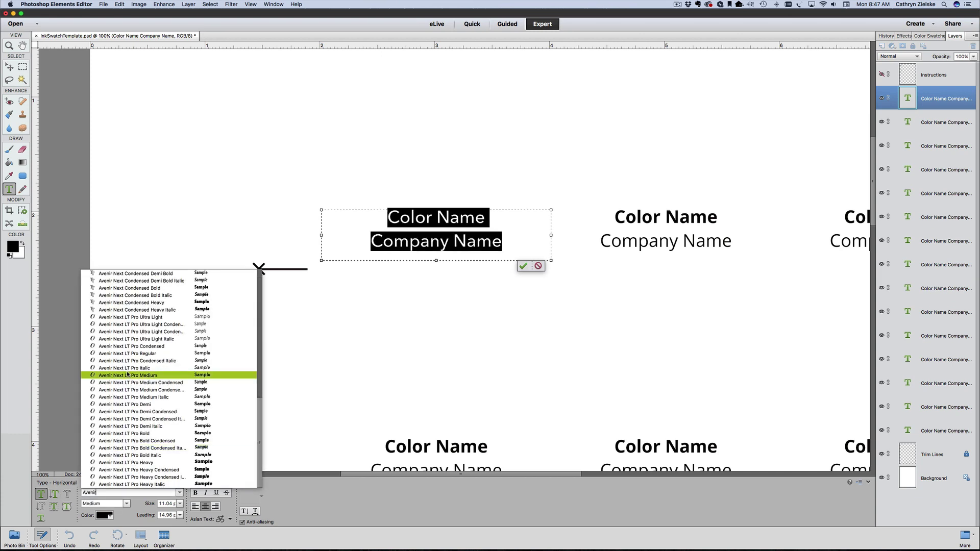
scroll(151, 306, "up", 10)
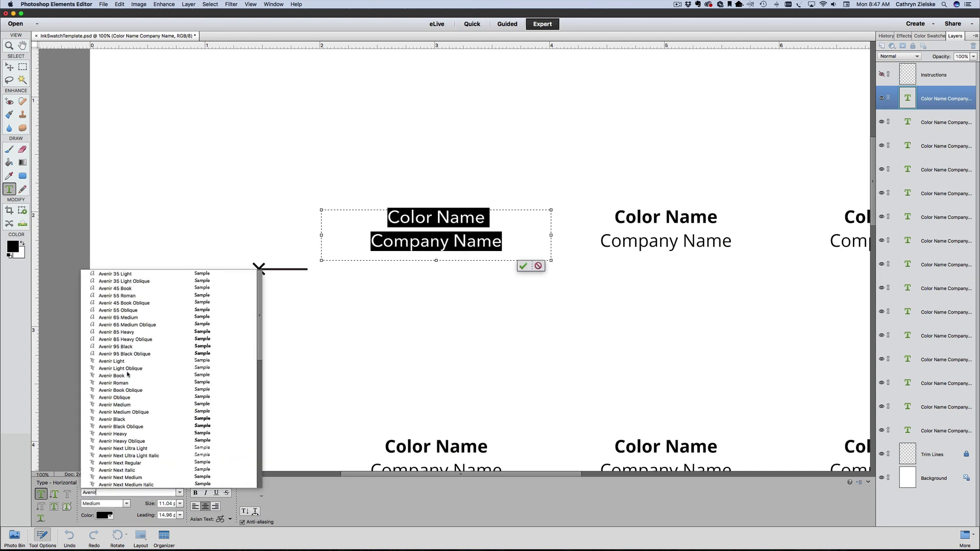
left_click(127, 296)
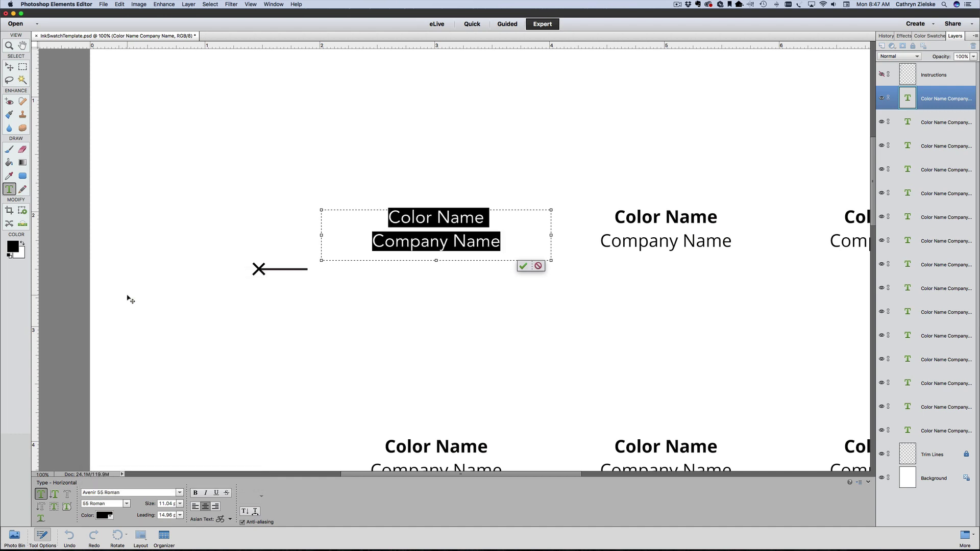
Set the first label's Color Name line to Avenir 95 Black, keeping Company Name in 55 Roman
left_click(420, 243)
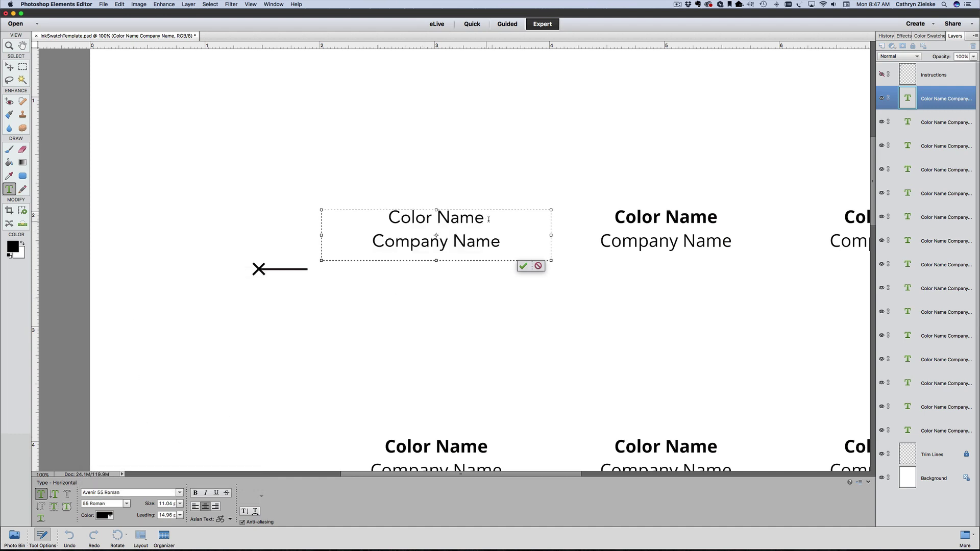
left_click_drag(488, 220, 387, 219)
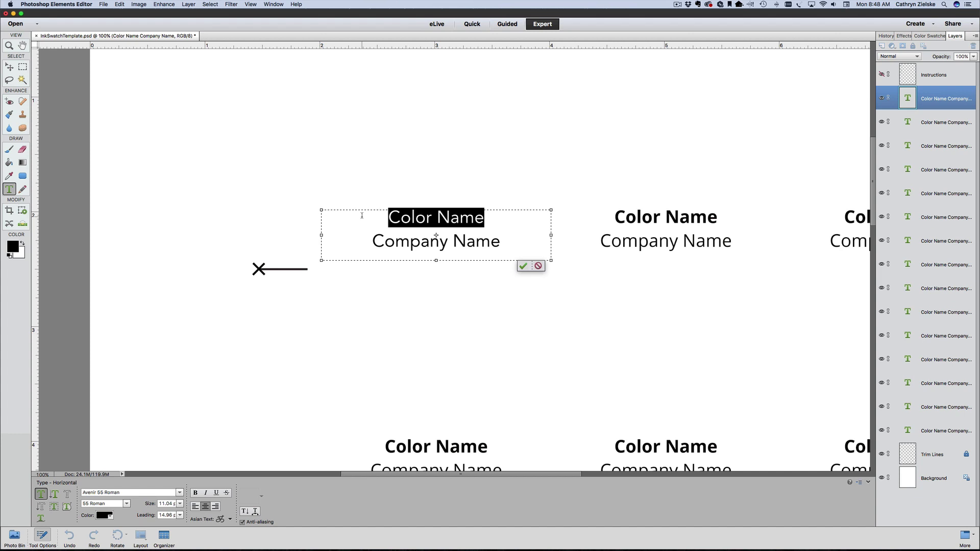
left_click(126, 504)
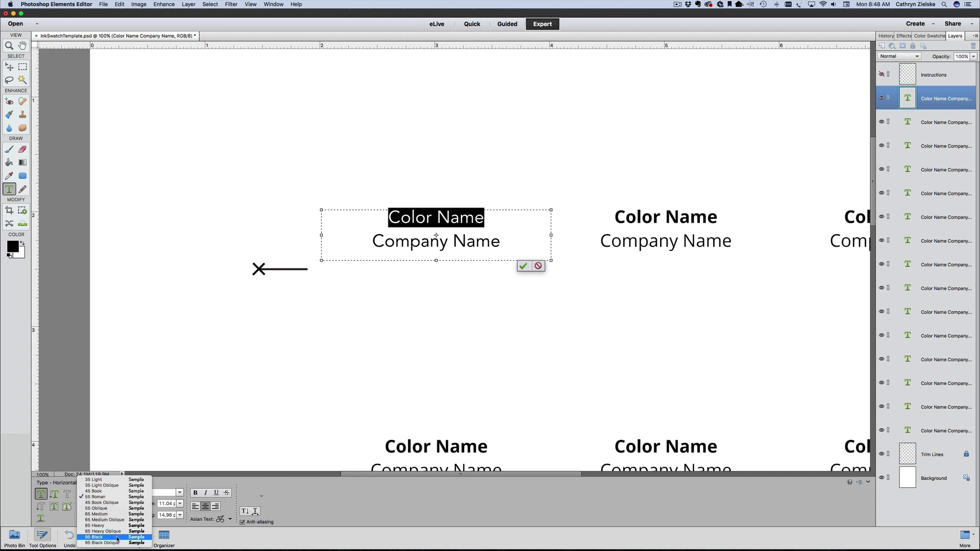
left_click(117, 537)
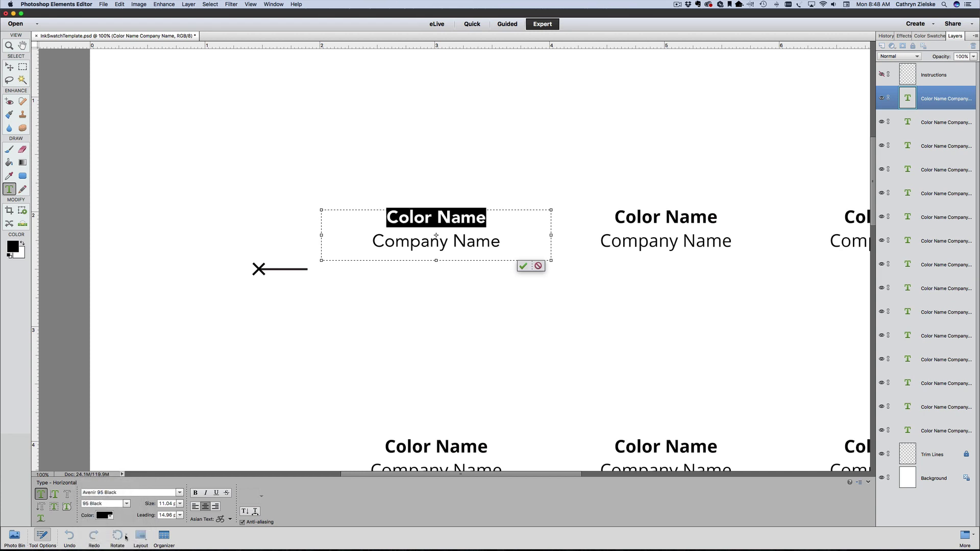
left_click(480, 215)
left_click_drag(480, 215, 508, 244)
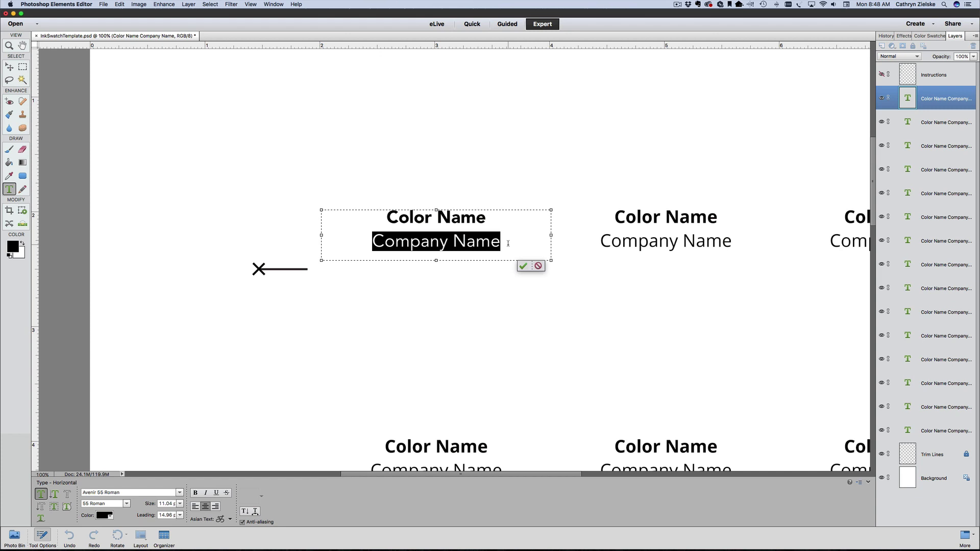
left_click(491, 241)
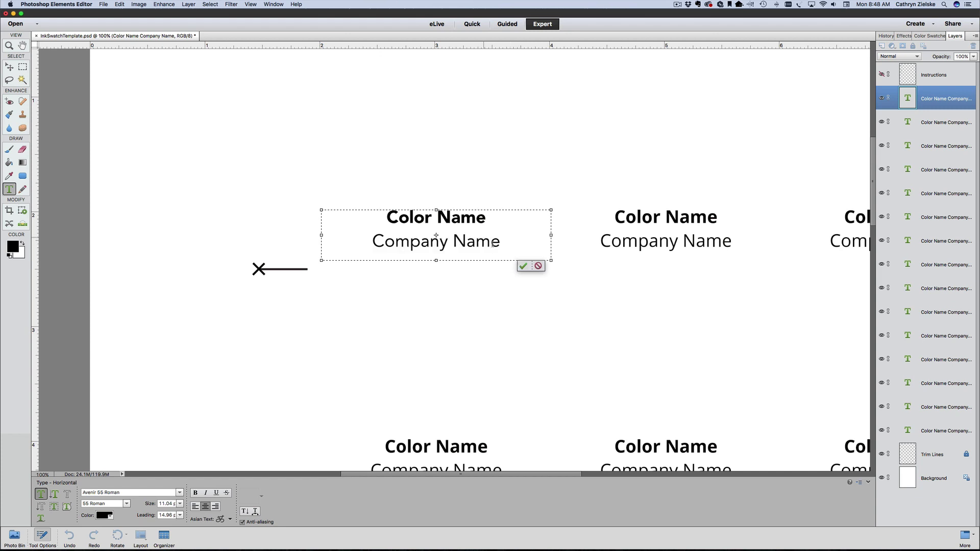
Commit the first label's edits and copy its Avenir-styled text
left_click(523, 266)
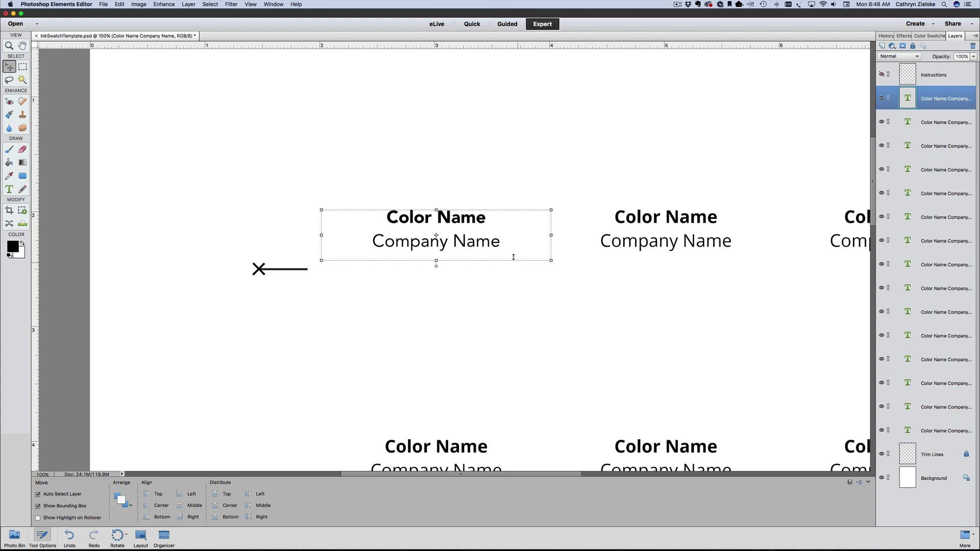
left_click(12, 191)
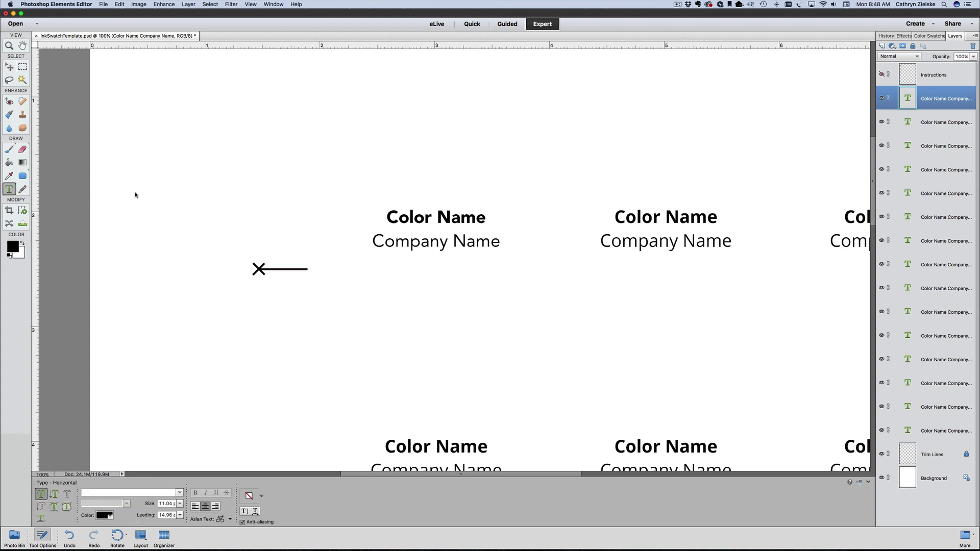
left_click(400, 220)
left_click_drag(380, 215, 542, 248)
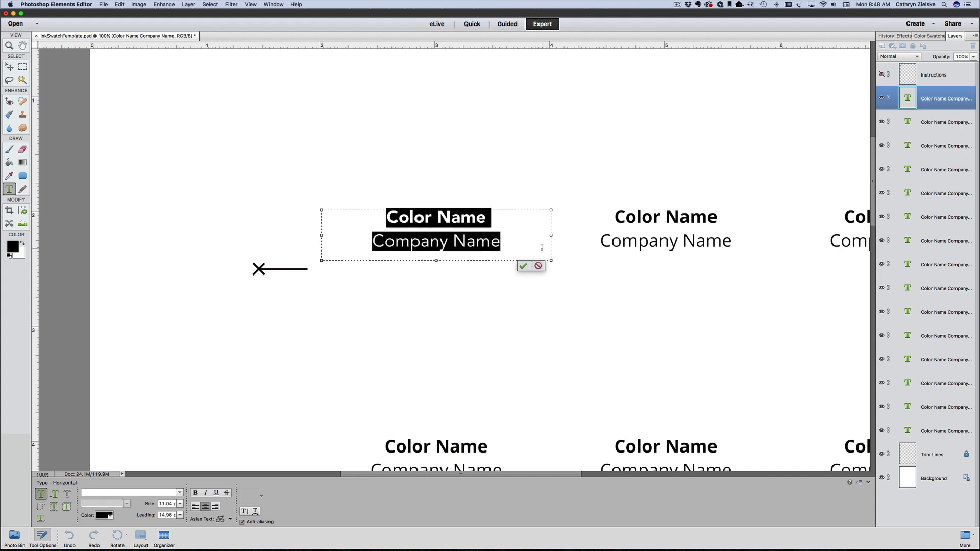
left_click(416, 236)
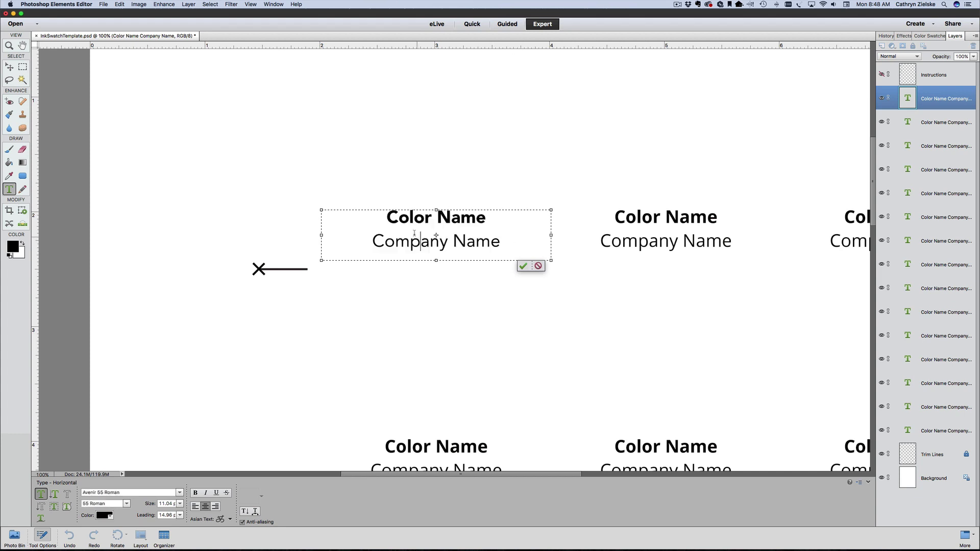
left_click_drag(384, 214, 514, 244)
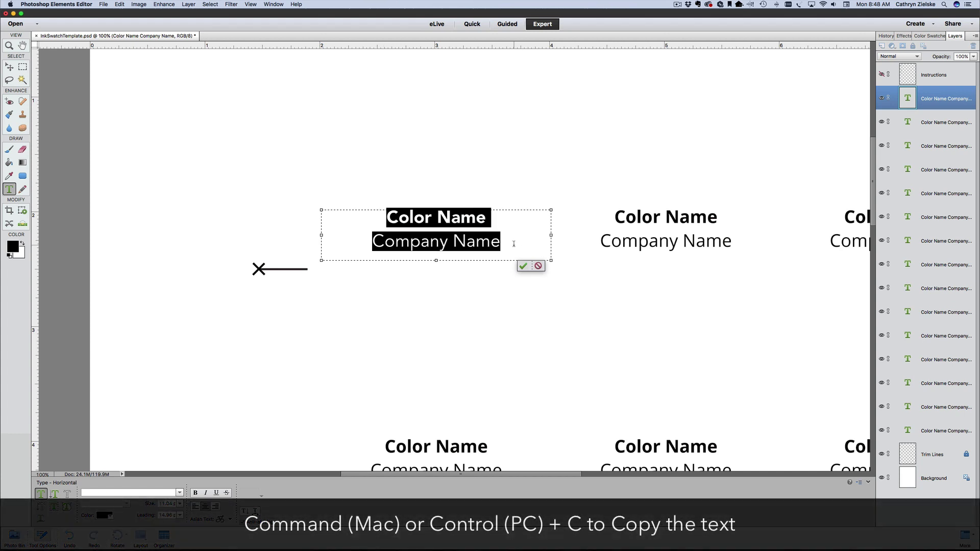
key("super+c")
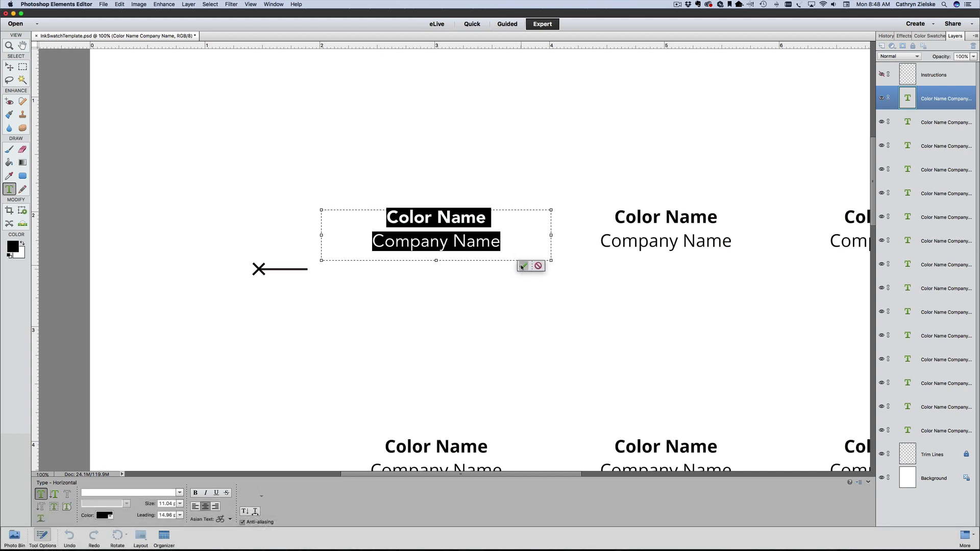
left_click(522, 266)
Paste the Avenir-styled text over the top-middle label
key("v")
scroll(524, 270, "right", 3)
scroll(524, 269, "right", 3)
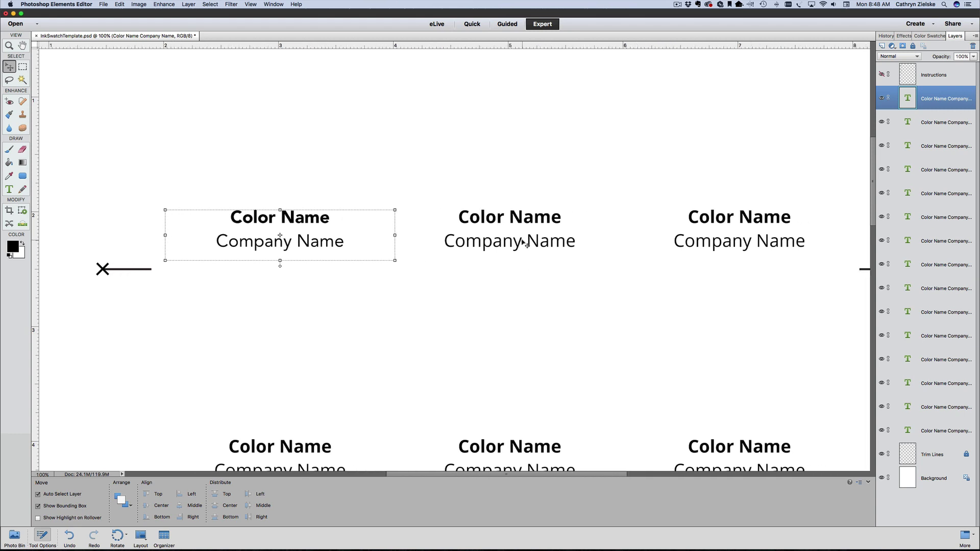
left_click(522, 241)
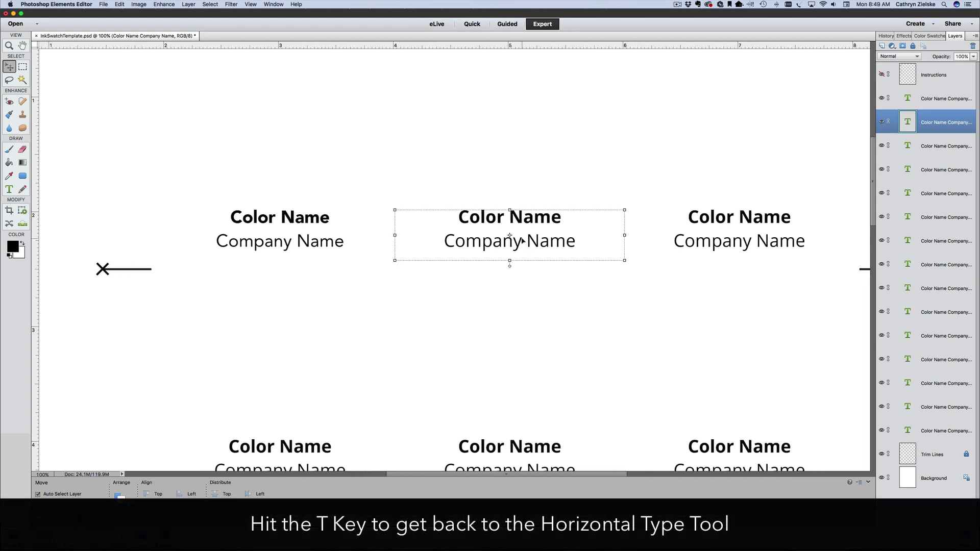
key("t")
left_click(505, 218)
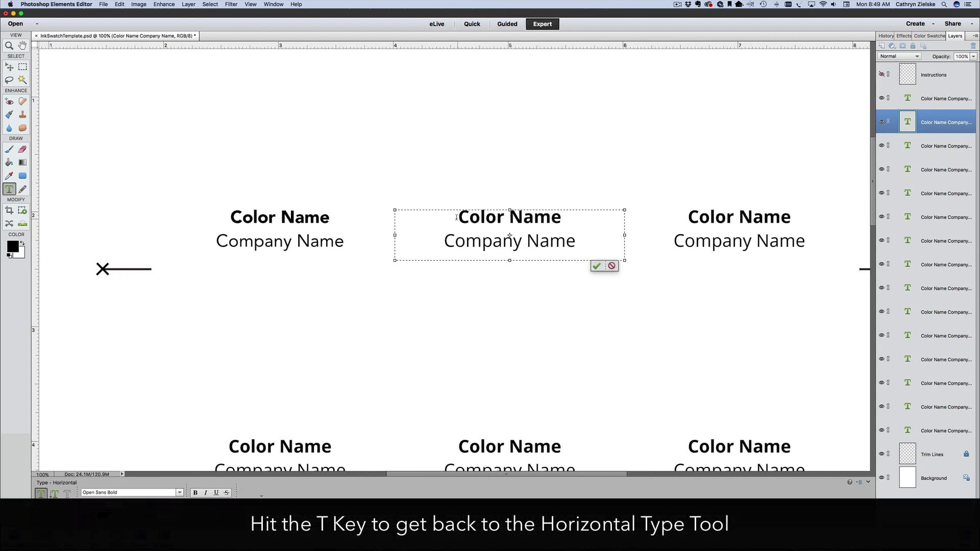
key("super+a")
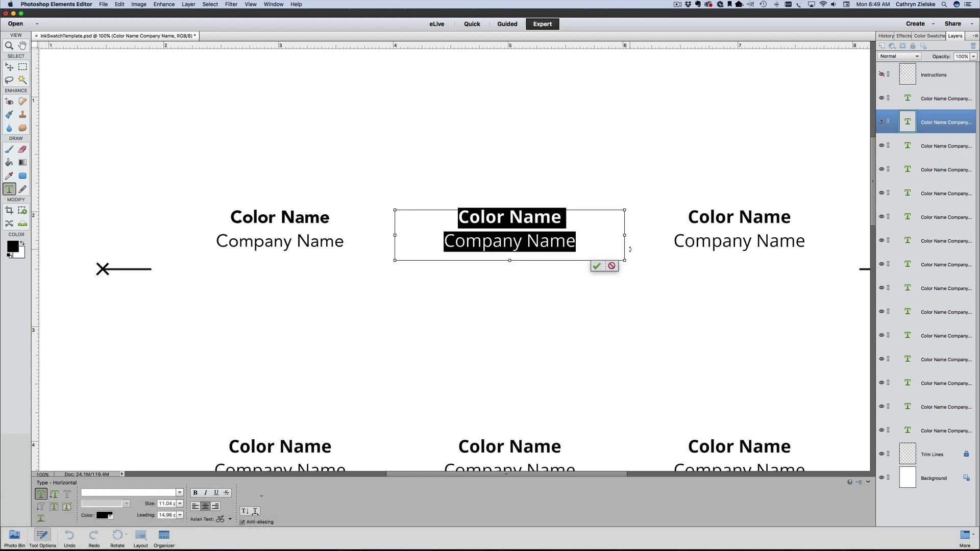
key("super+v")
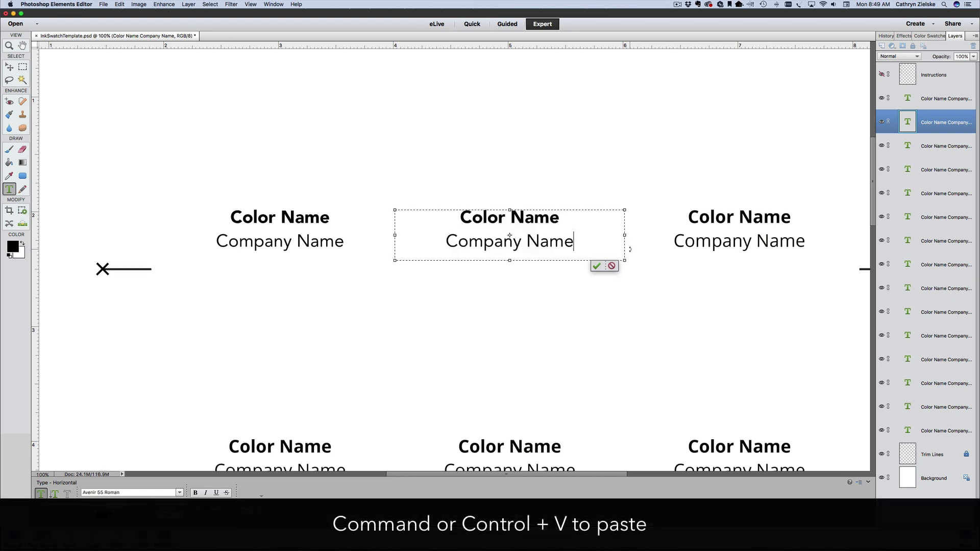
left_click(596, 266)
Replace the top-right label with the copied Avenir text
scroll(594, 263, "right", 4)
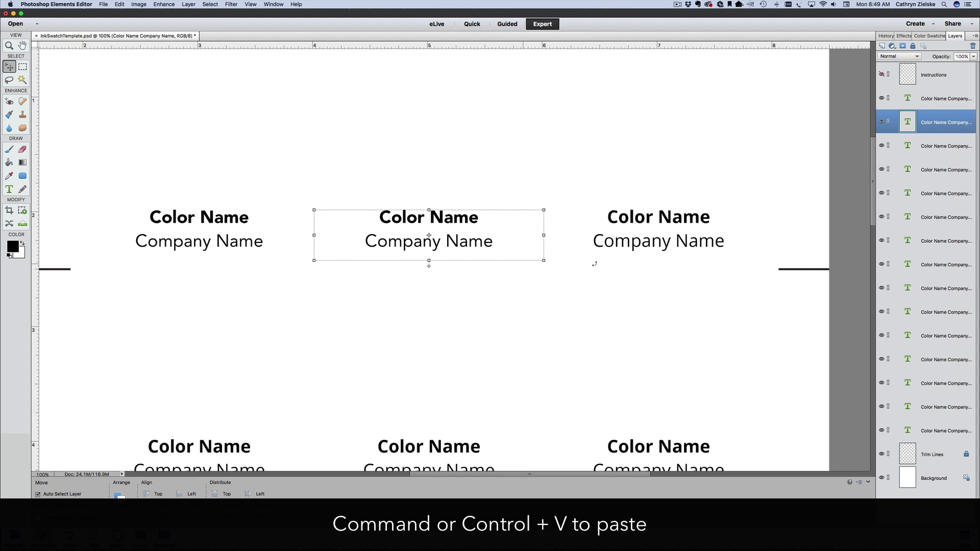
scroll(594, 264, "right", 1)
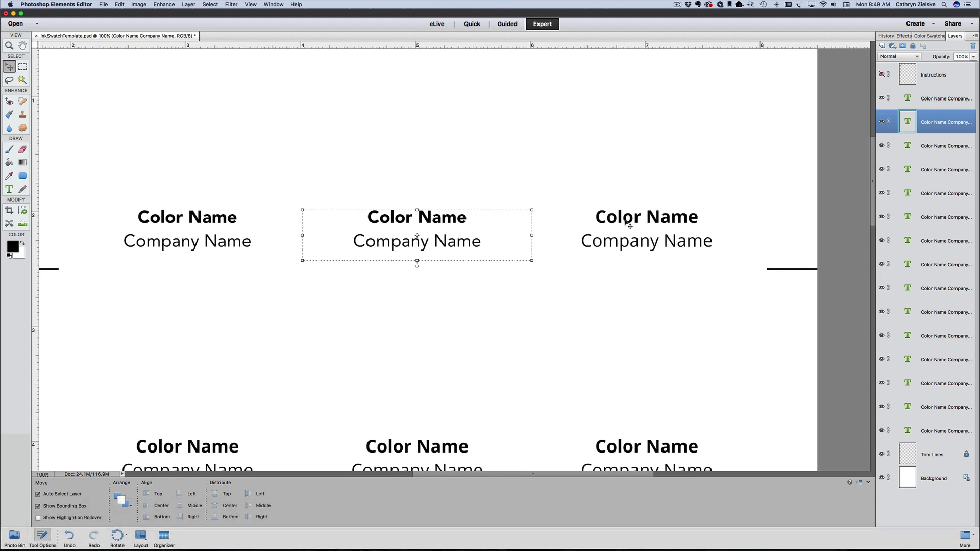
key("t")
left_click(623, 218)
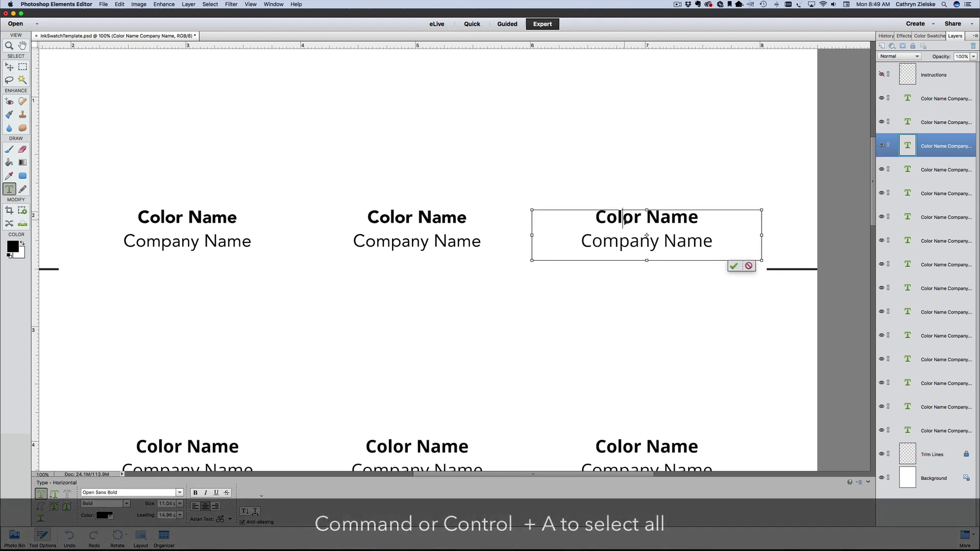
key("super+a")
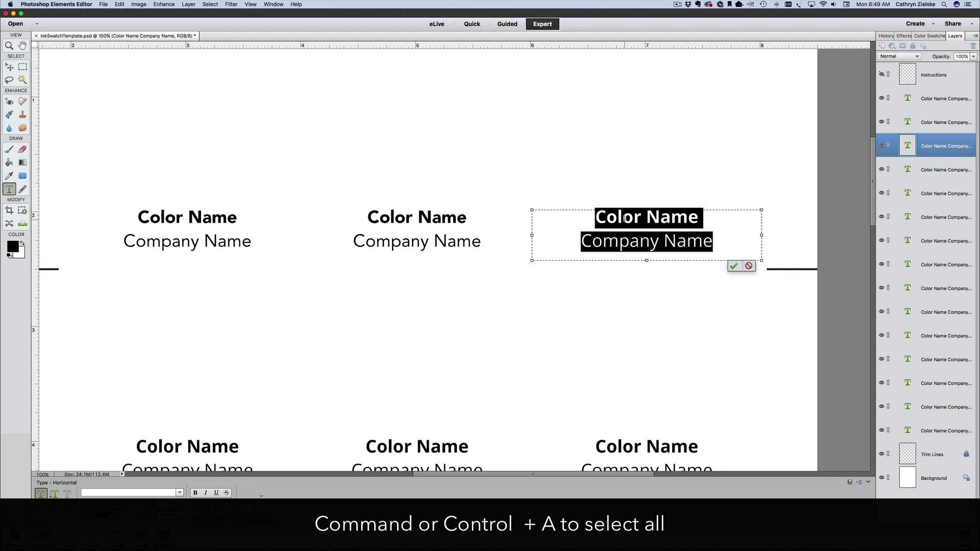
left_click(698, 248)
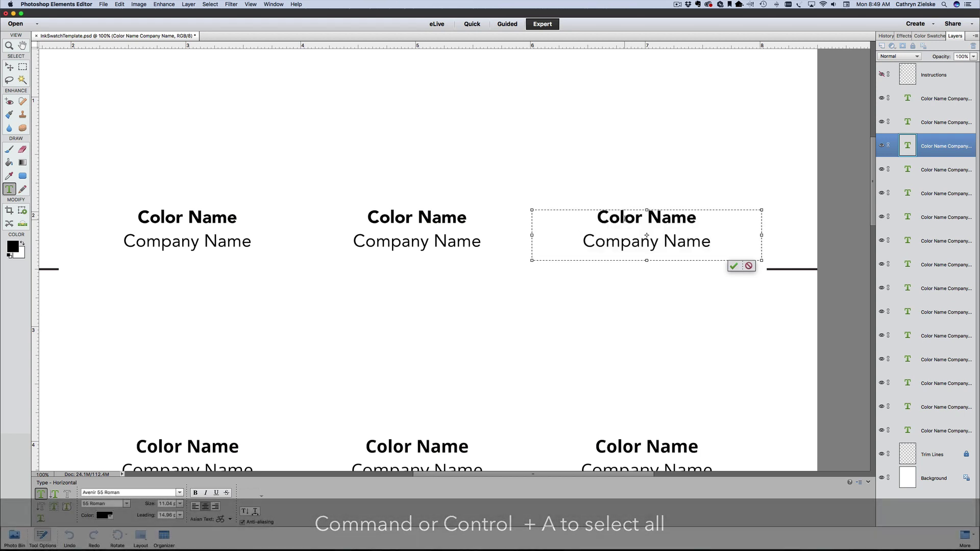
left_click(733, 266)
Restyle the second-row left label with the copied Avenir text
key("v")
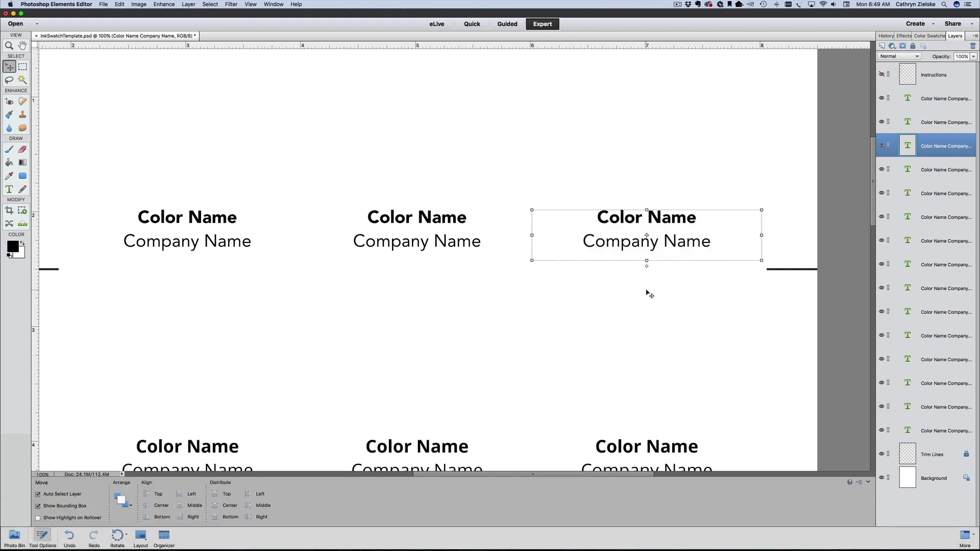
scroll(647, 291, "left", 3)
scroll(648, 293, "down", 5)
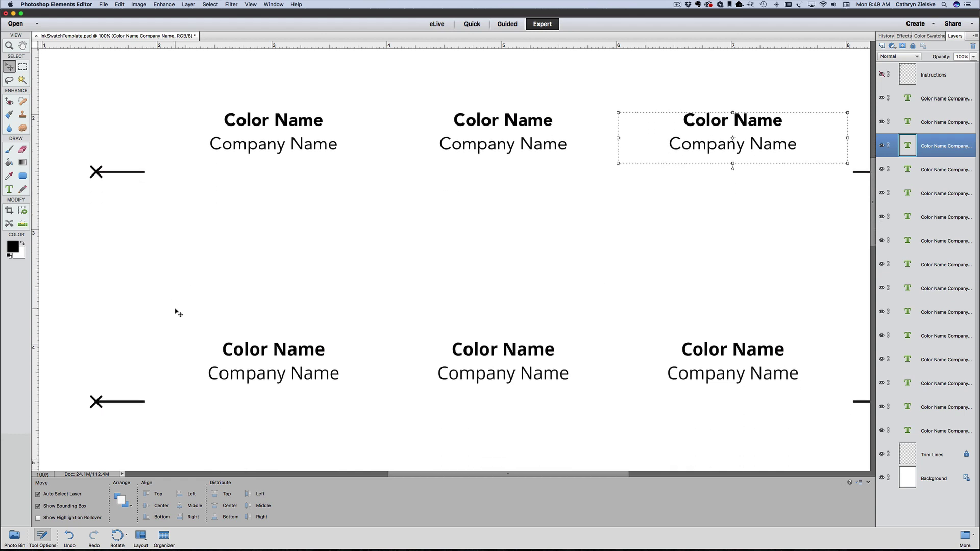
key("t")
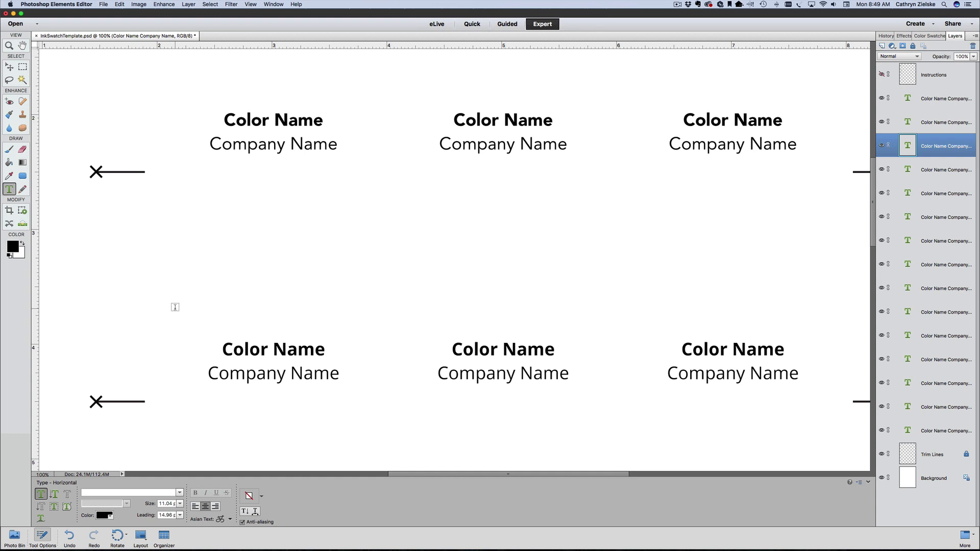
left_click(248, 351)
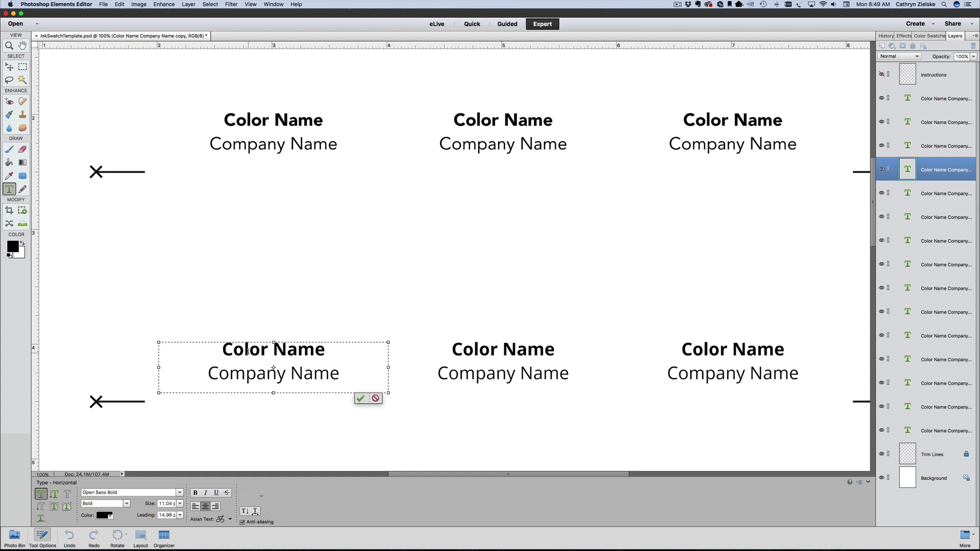
key("super+a")
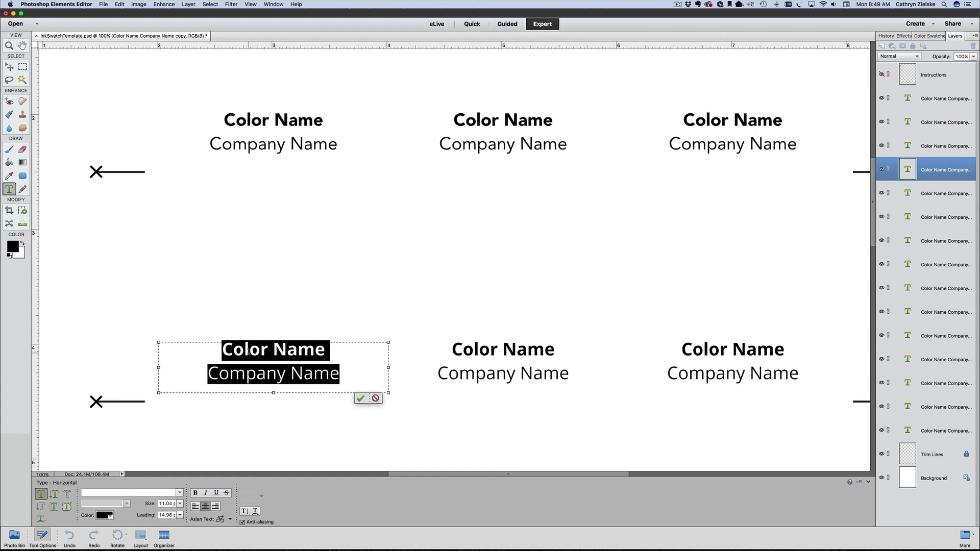
left_click(248, 356)
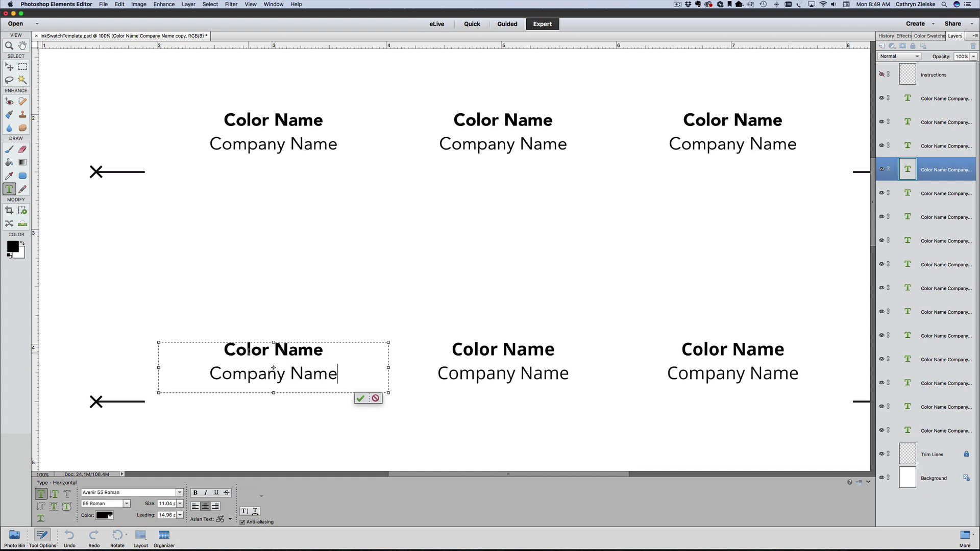
left_click(361, 398)
Restyle the second-row middle label with the Avenir text, then fit the page on screen
key("v")
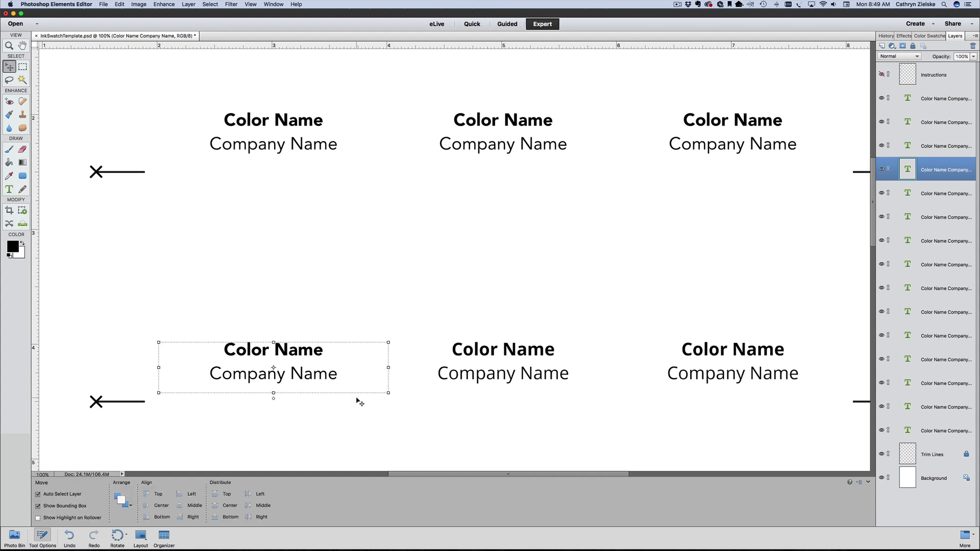
key("t")
left_click(485, 350)
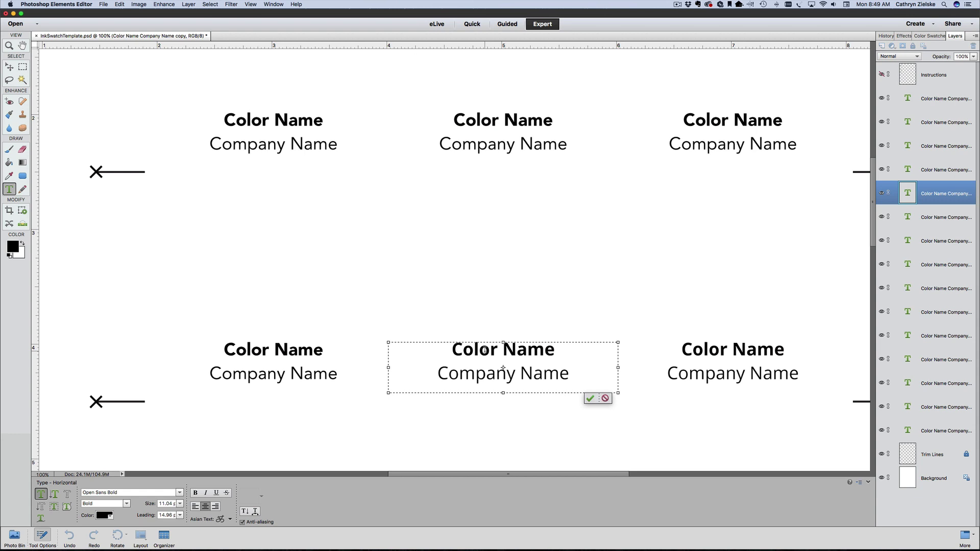
key("super+a")
key("Right")
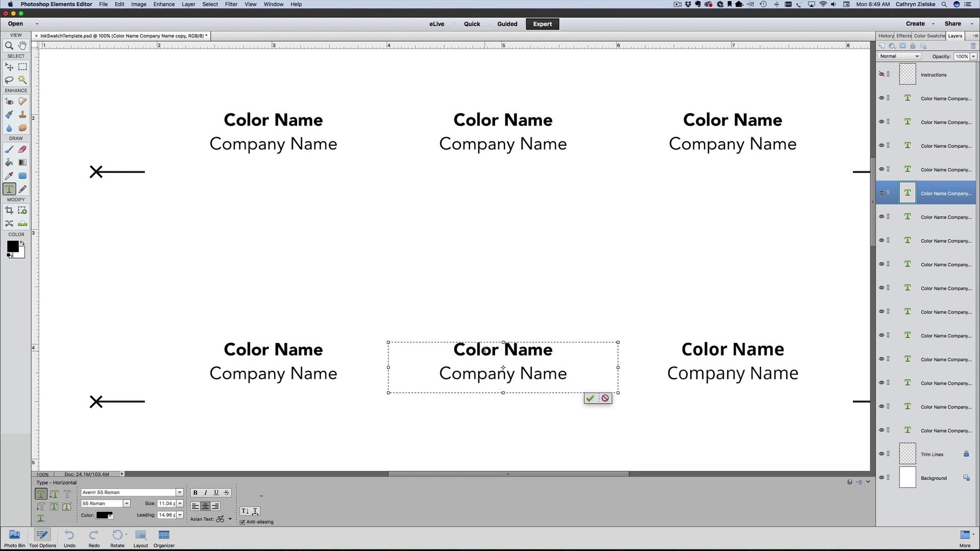
left_click(590, 399)
key("v")
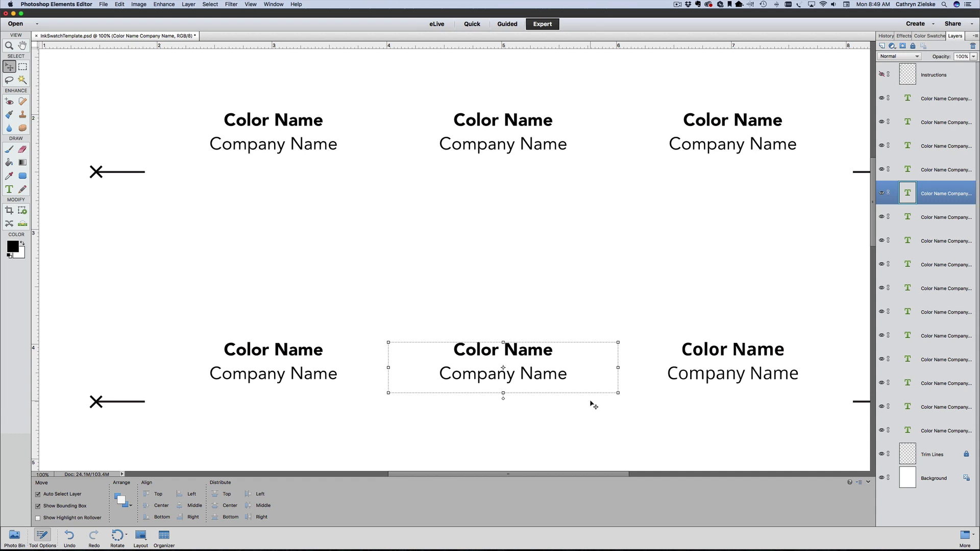
key("super+0")
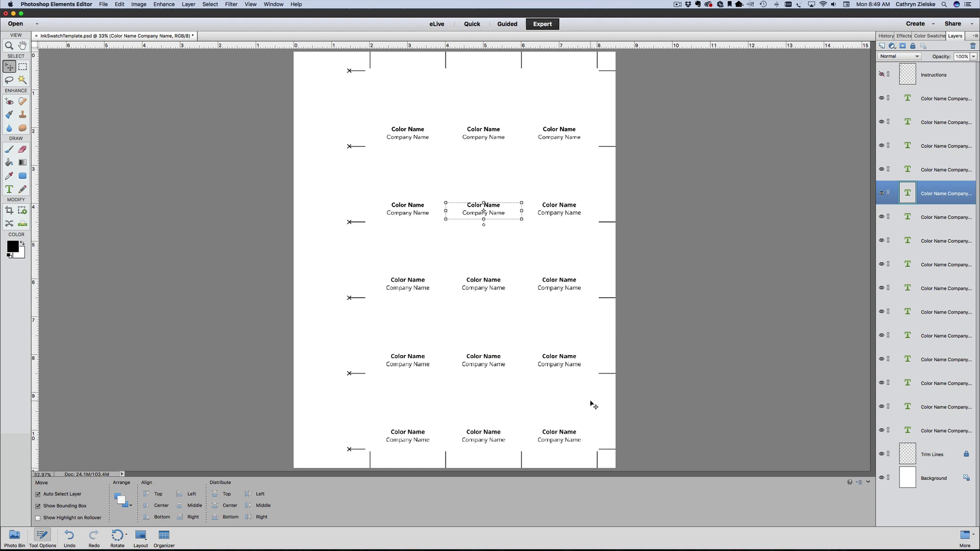
Apply the Avenir text to the second-row right label
key("t")
left_click(562, 209)
key("super+a")
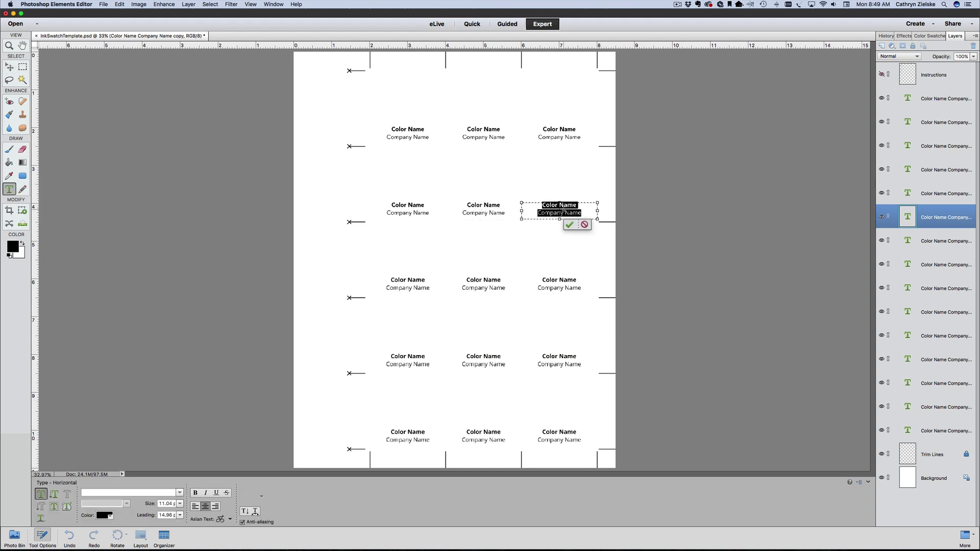
left_click(562, 208)
left_click(570, 225)
key("v")
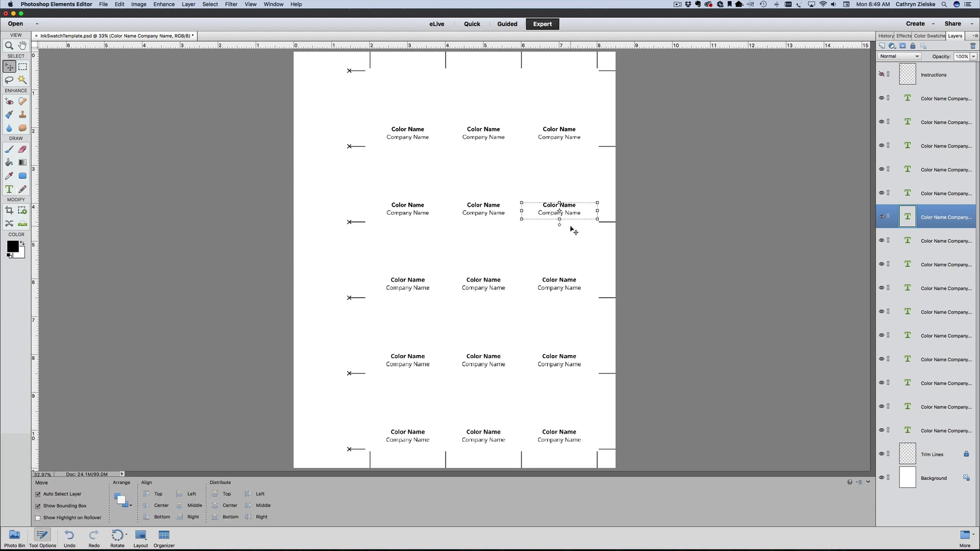
Apply the Avenir text to the third-row left label and deselect it
key("t")
left_click(407, 284)
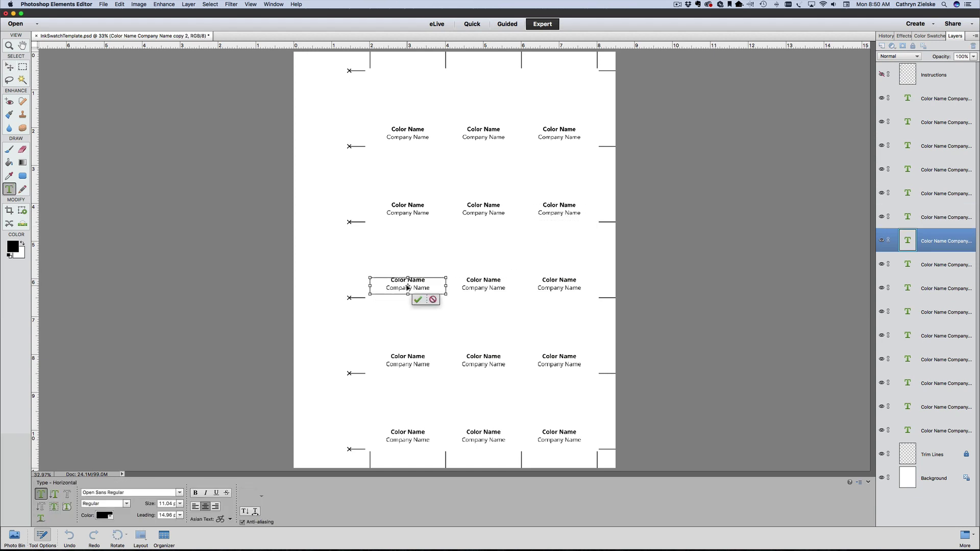
key("super+a")
left_click(407, 284)
left_click(418, 300)
key("v")
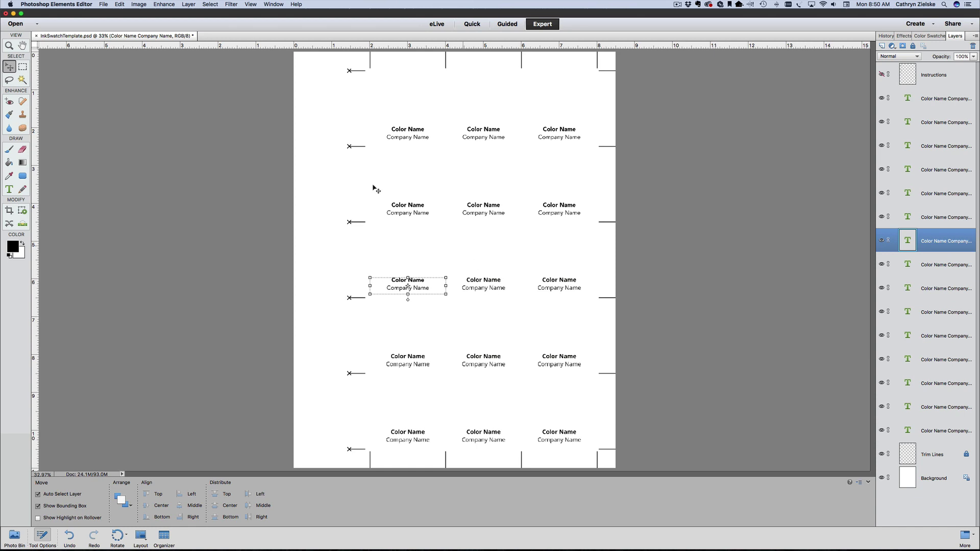
left_click(148, 98)
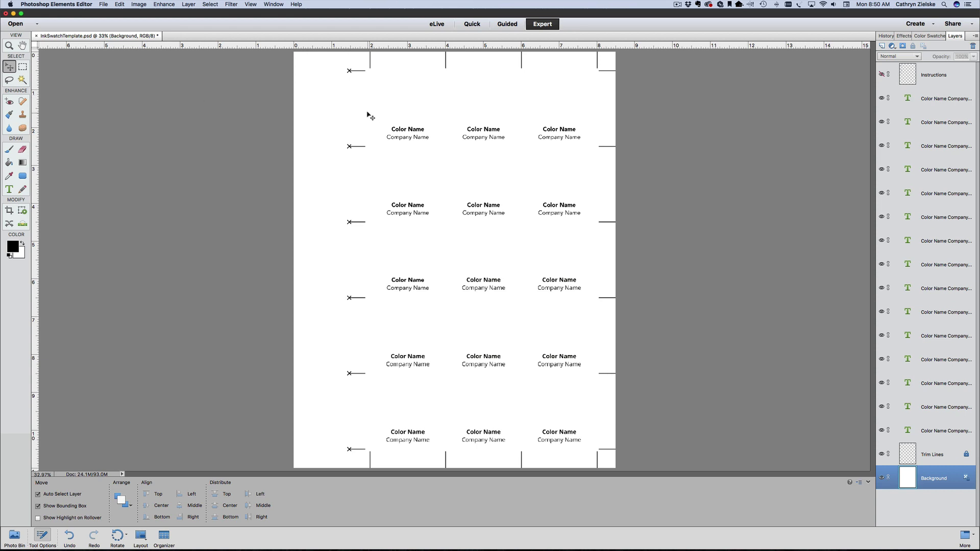
Zoom in on the first label and change its Color Name line to 'Fake Tan'
key("z")
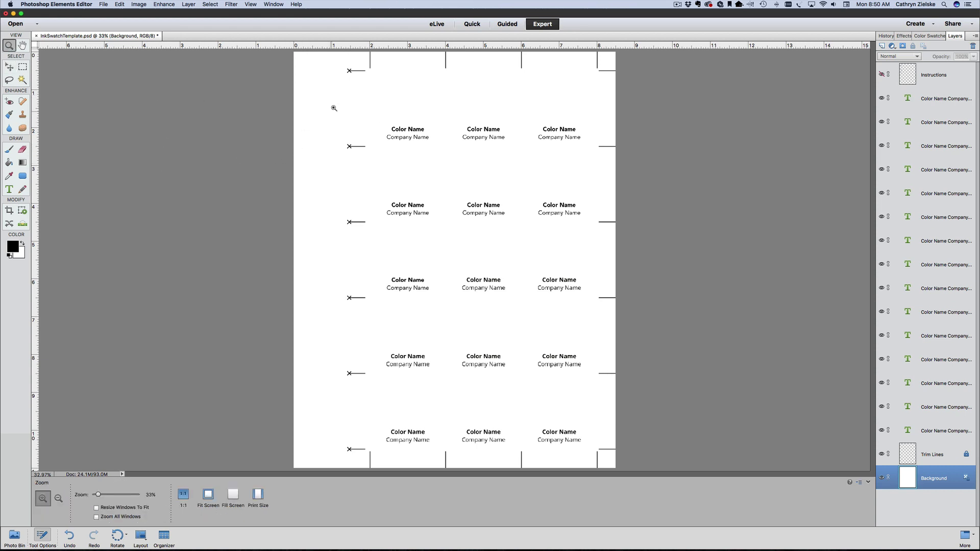
left_click_drag(365, 112, 445, 159)
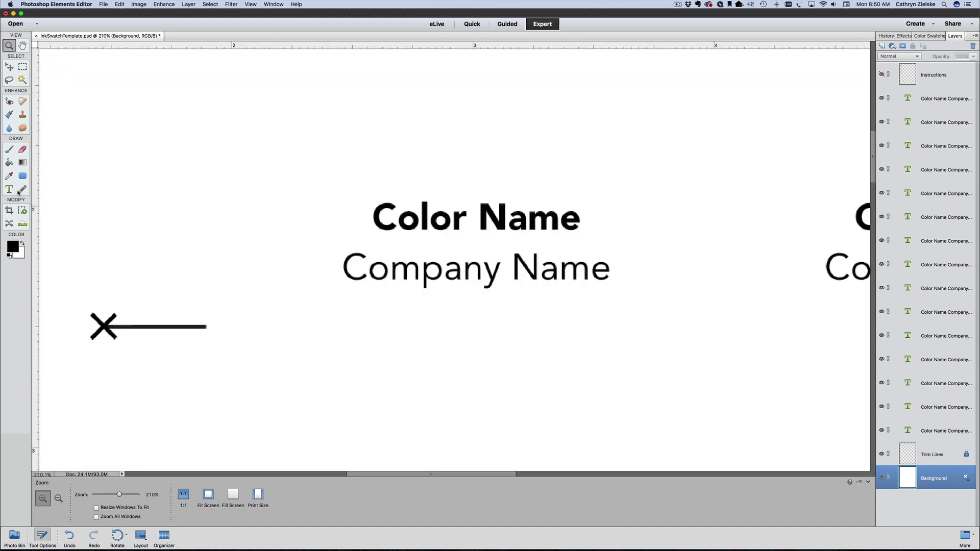
key("t")
left_click(440, 213)
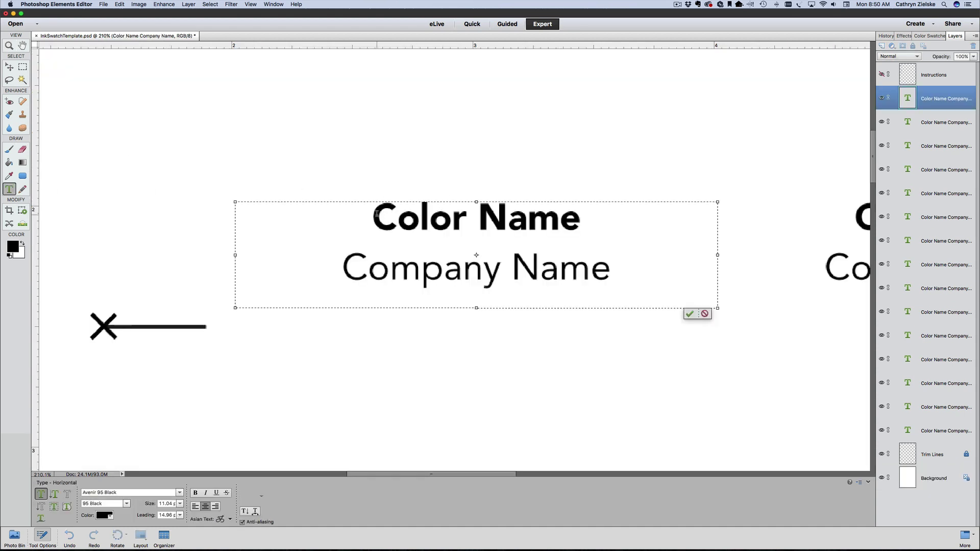
left_click_drag(375, 214, 576, 214)
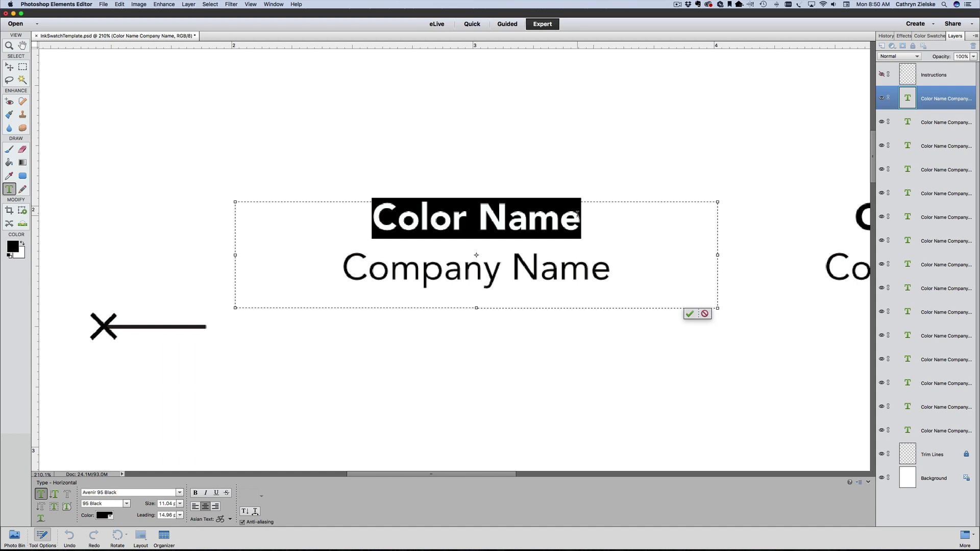
type("Fake Tan")
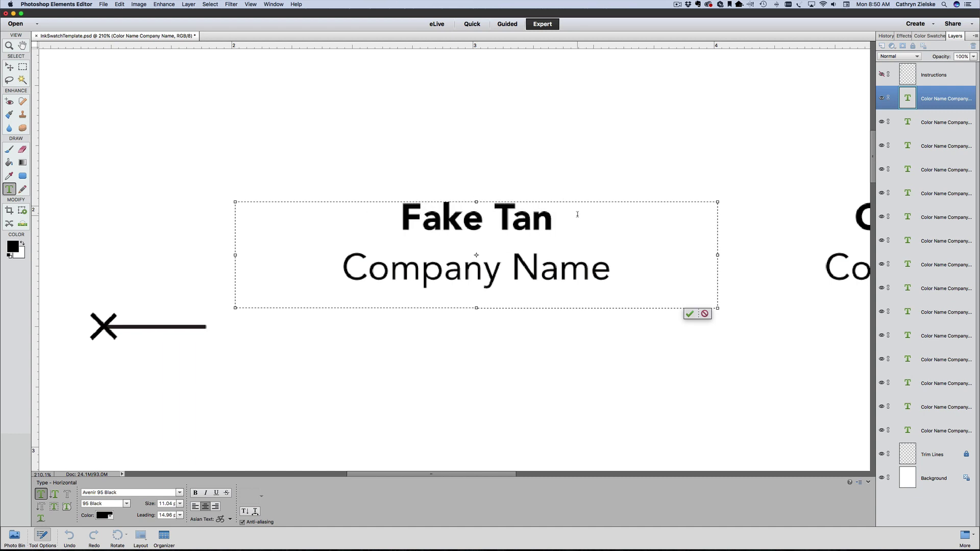
Replace Company Name with 'Lawn Fawn', commit, and zoom out to the whole page
left_click_drag(611, 268, 349, 275)
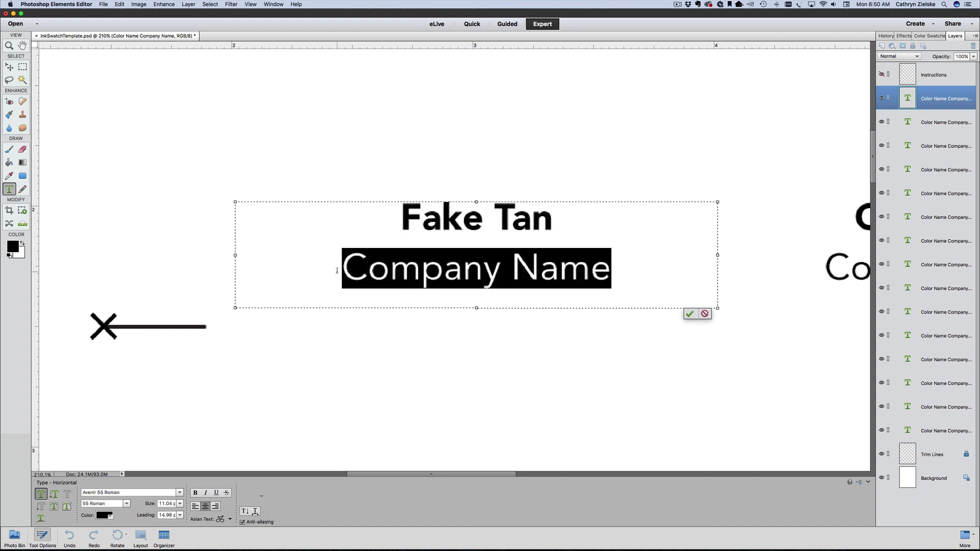
type("Lawn ")
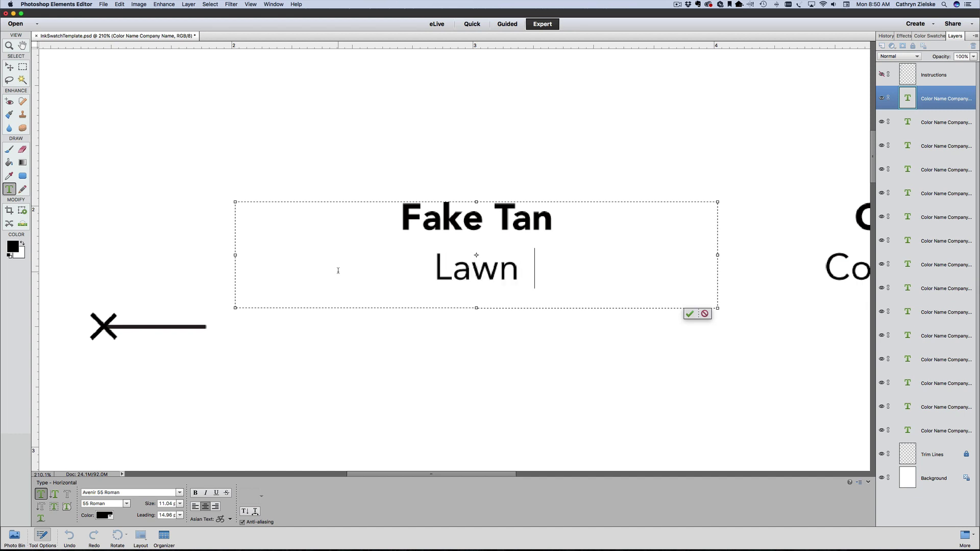
type("Fawn")
scroll(565, 438, "up", 5)
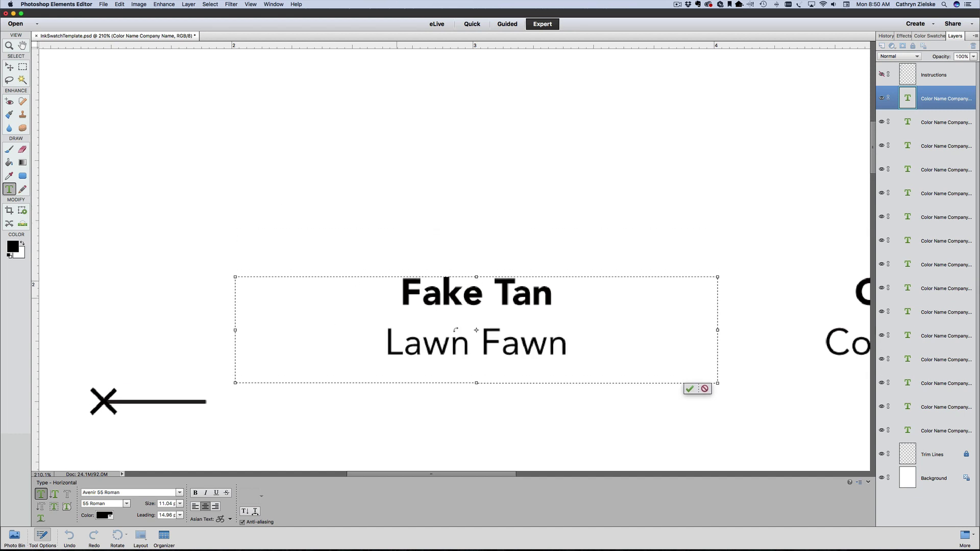
scroll(565, 438, "down", 6)
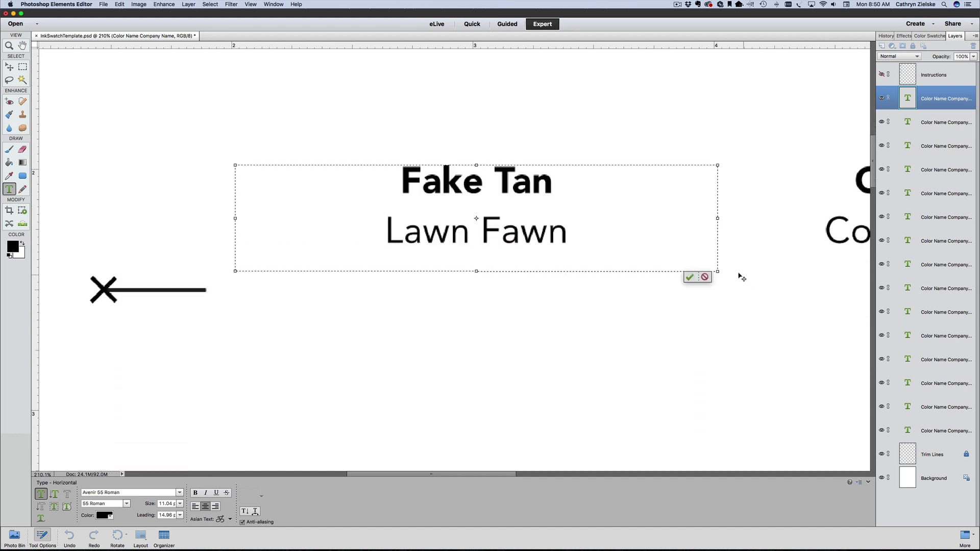
left_click(689, 278)
key("v")
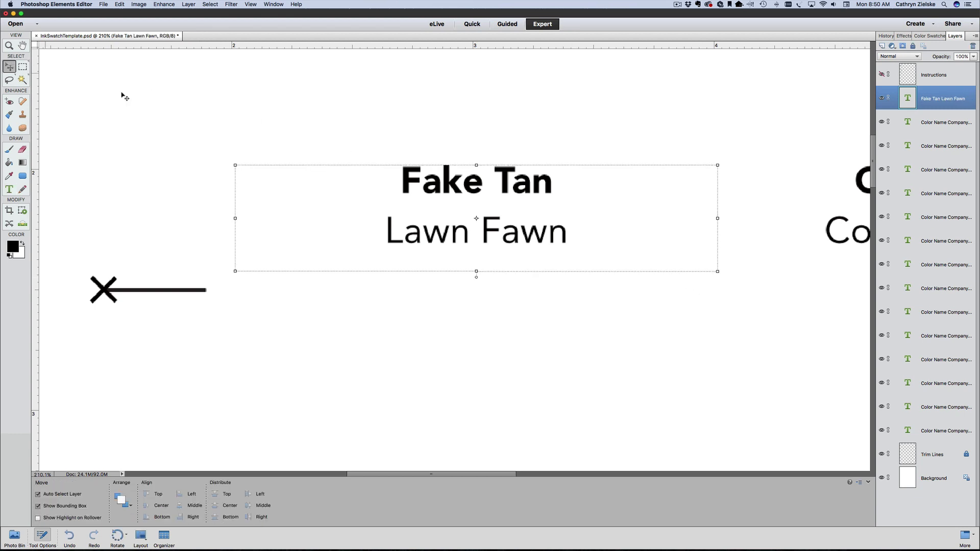
left_click(173, 113)
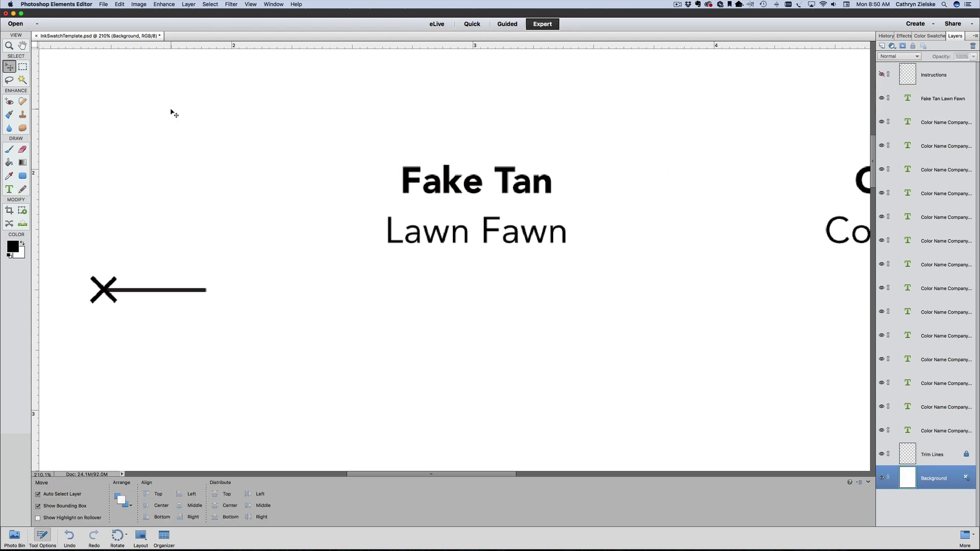
key("super+minus")
key("super+minus")
key("super+minus")
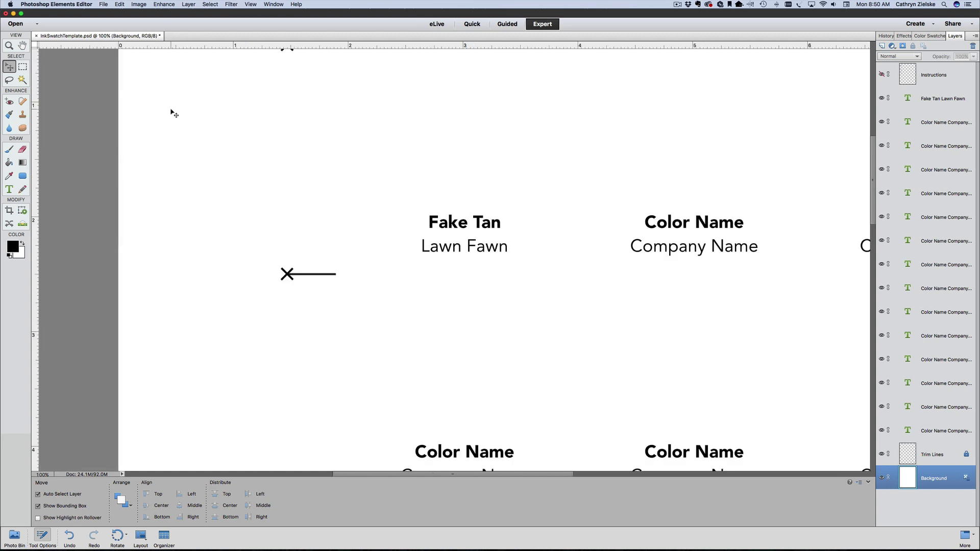
key("super+minus")
key("super+minus")
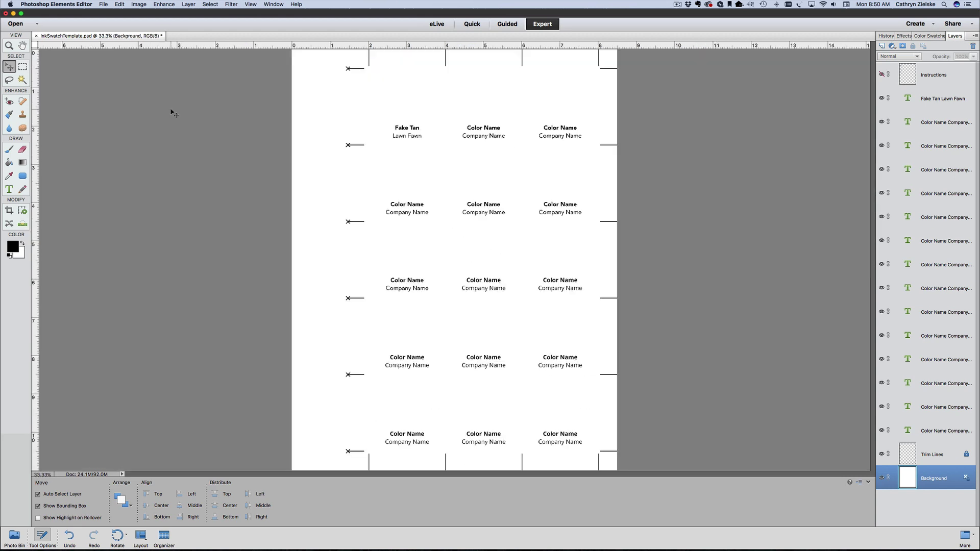
Copy the first label's Fake Tan / Lawn Fawn text
left_click(9, 190)
left_click(414, 135)
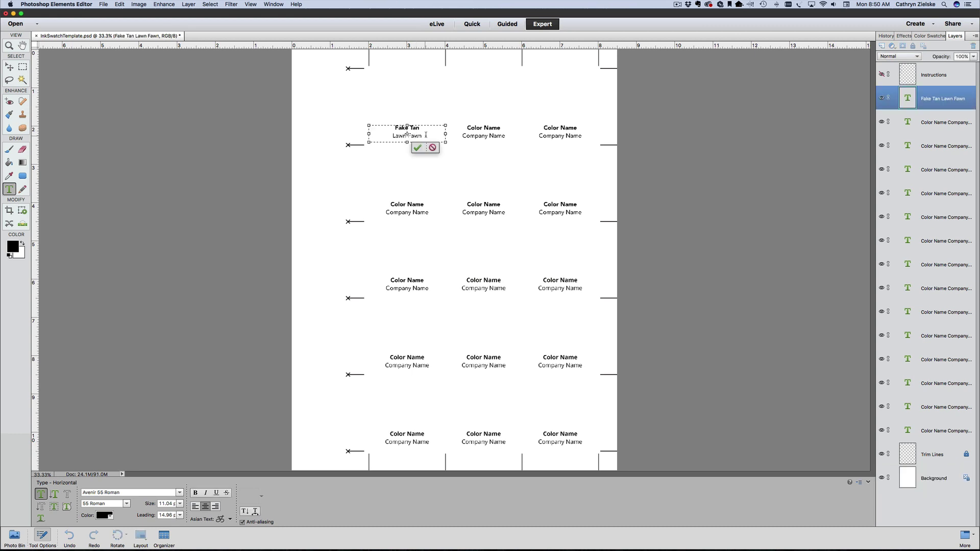
left_click_drag(427, 136, 386, 122)
key("super+c")
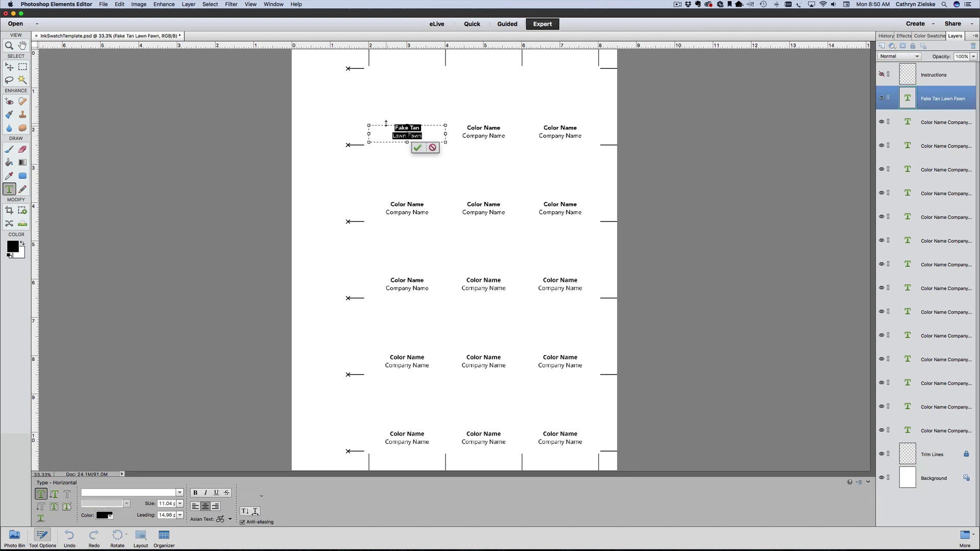
left_click(418, 147)
Paste it into the second label and change the top line to 'Ballet Slippers'
key("t")
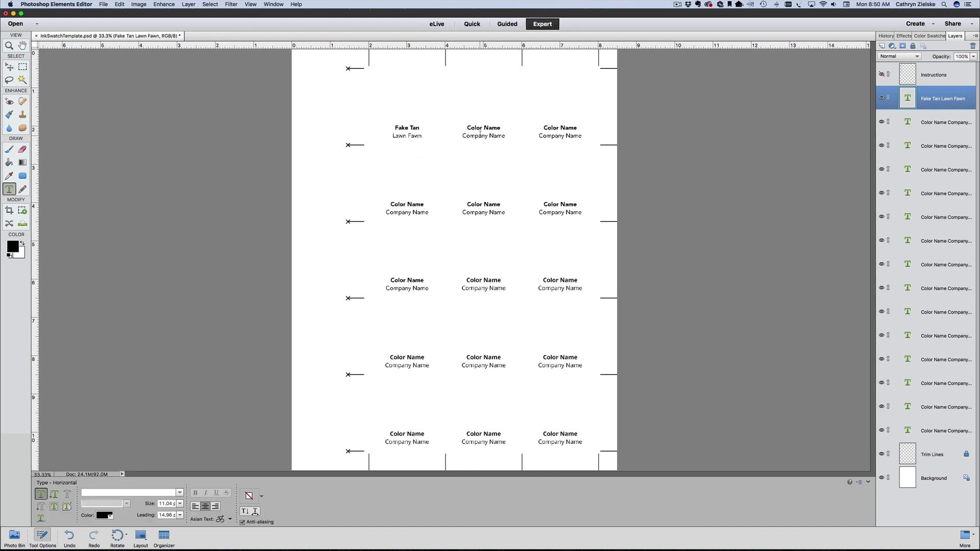
left_click(483, 134)
key("super+a")
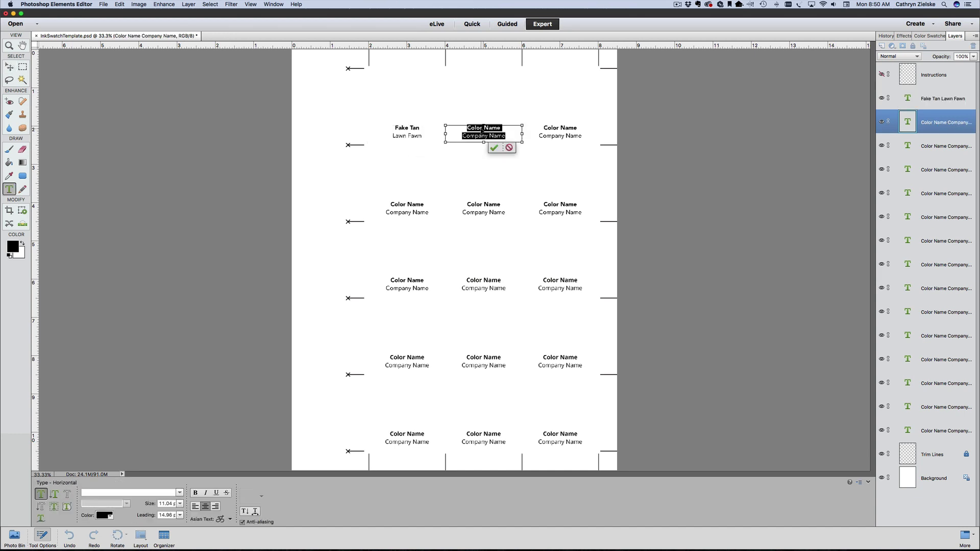
key("super+v")
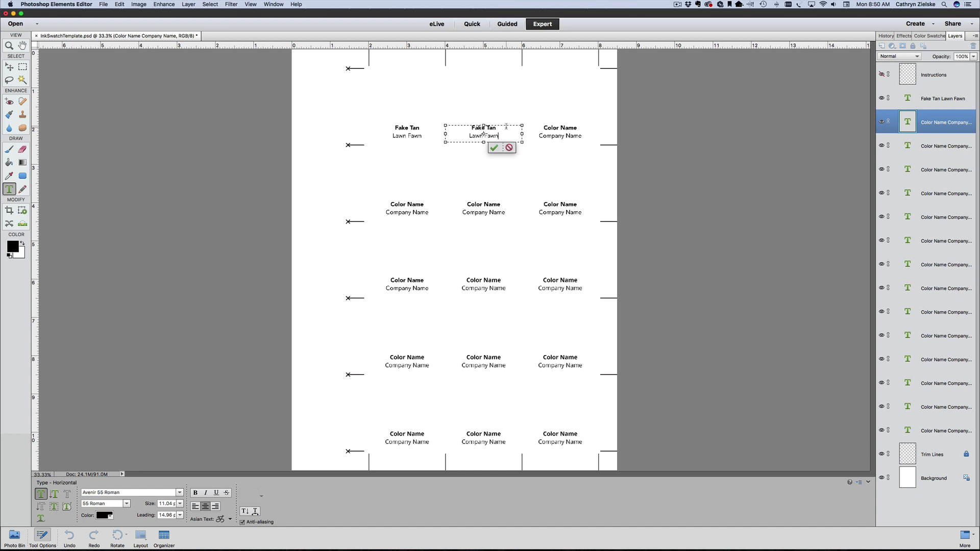
left_click_drag(499, 127, 445, 125)
type("Ballet L")
type("ippers")
left_click(494, 148)
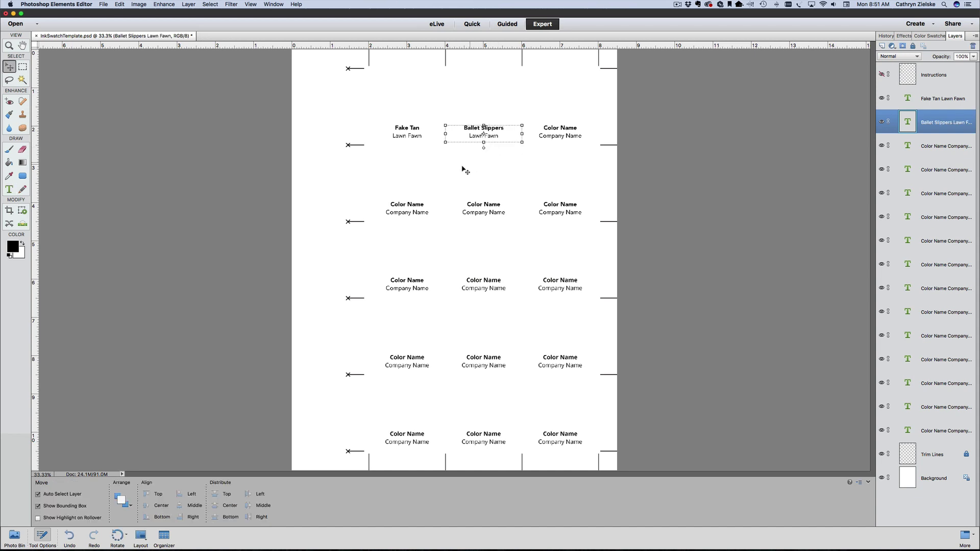
left_click(328, 149)
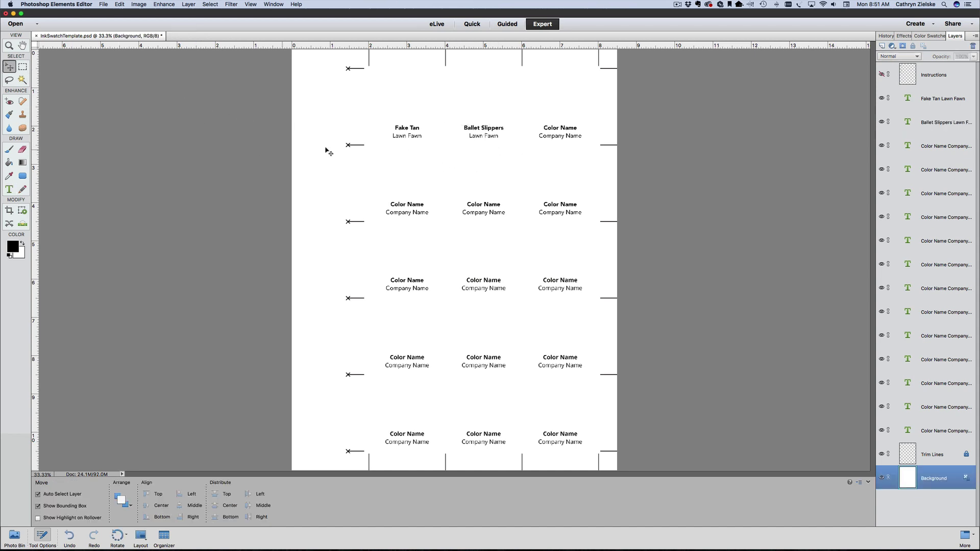
left_click(103, 4)
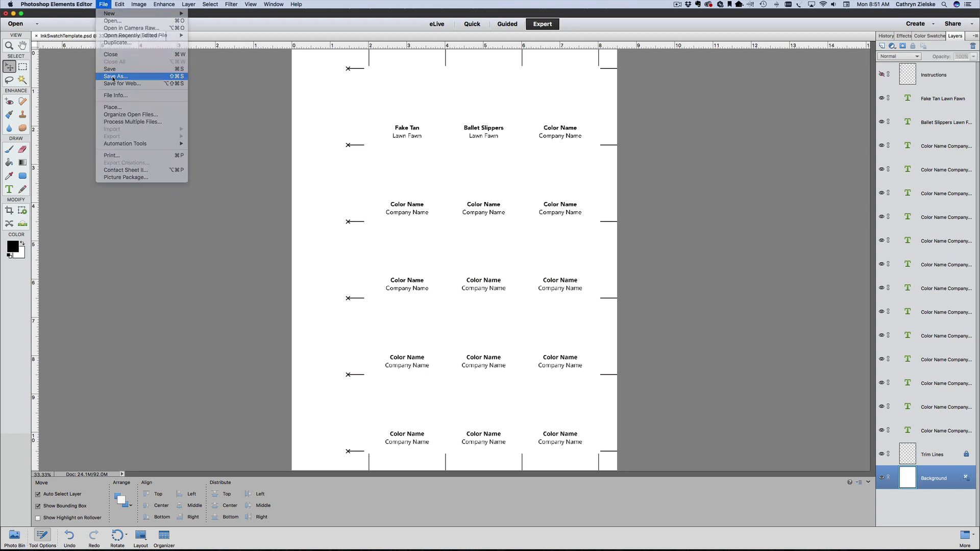
left_click(114, 77)
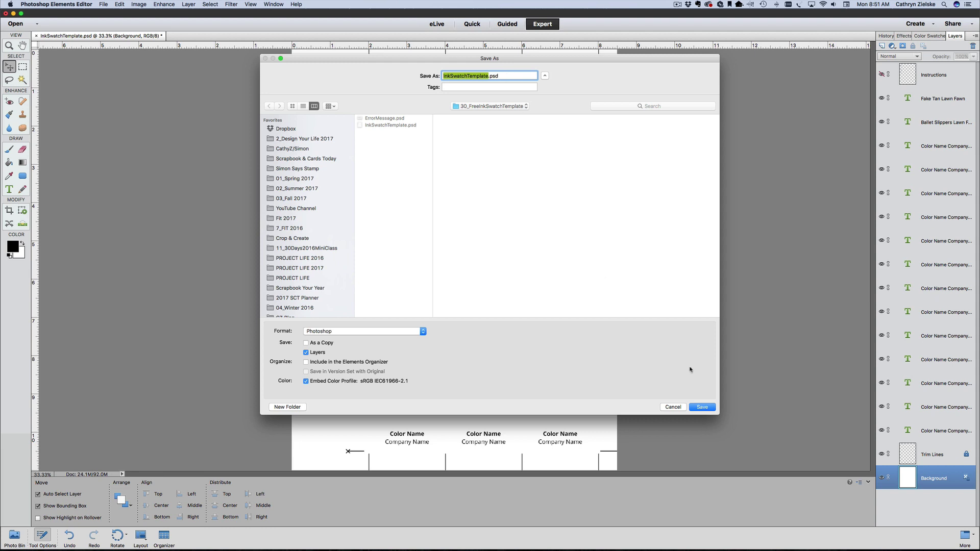
left_click(672, 407)
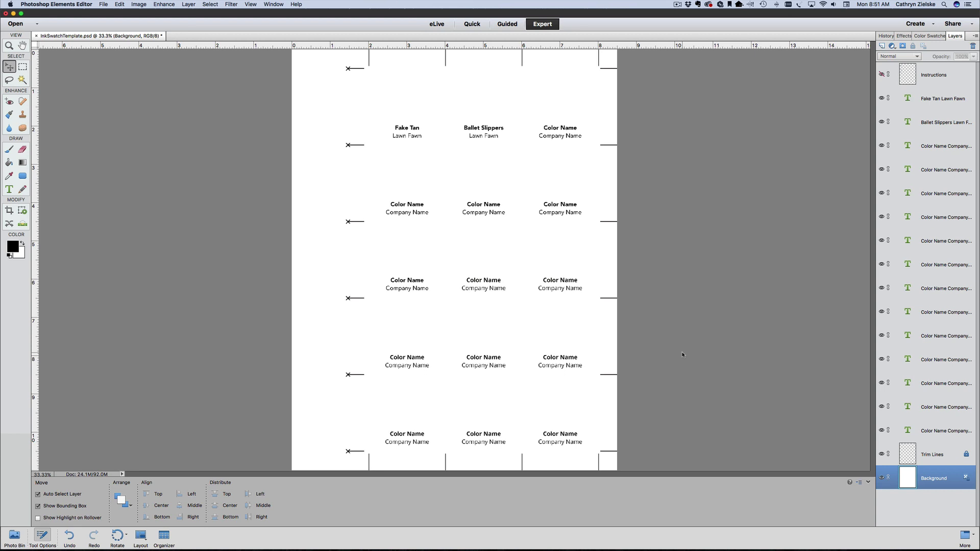
key("super+shift+s")
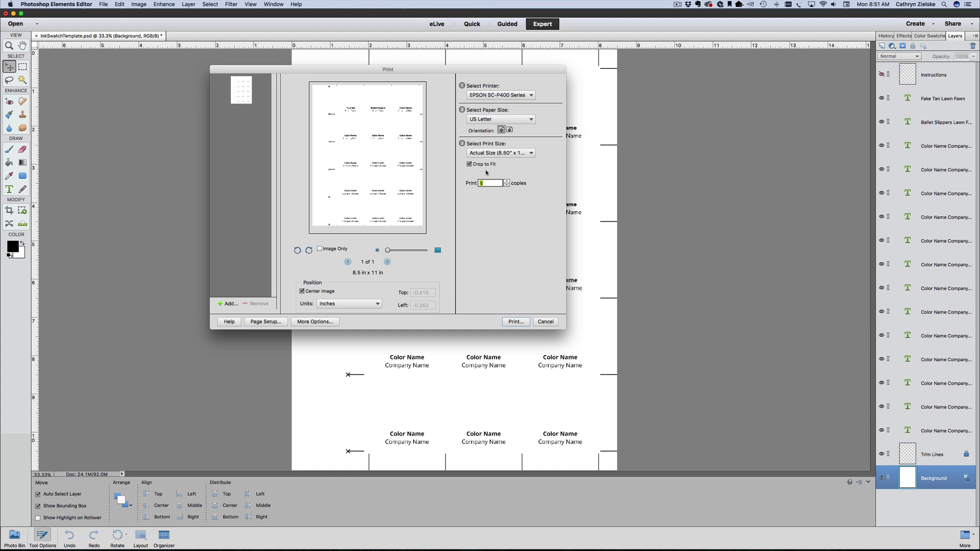
left_click(485, 152)
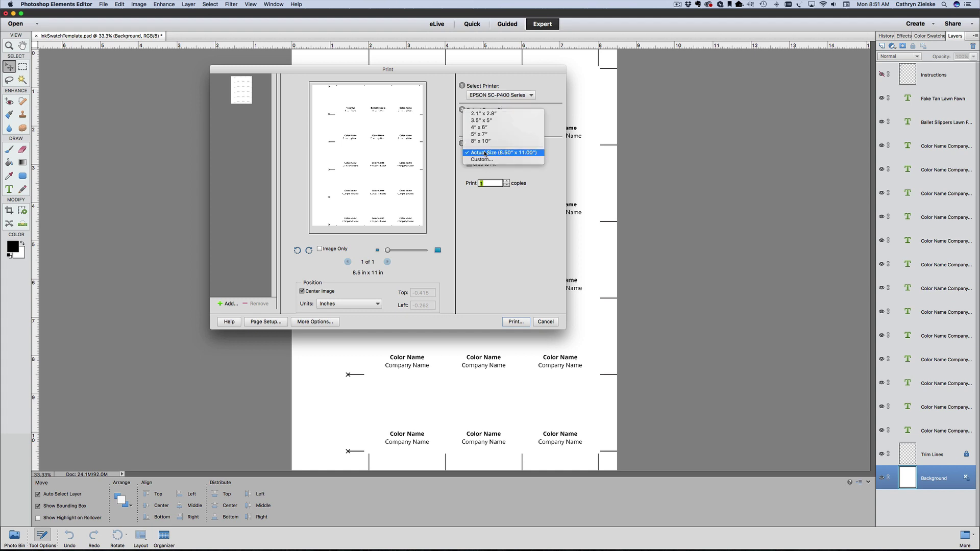
left_click(485, 153)
left_click(508, 96)
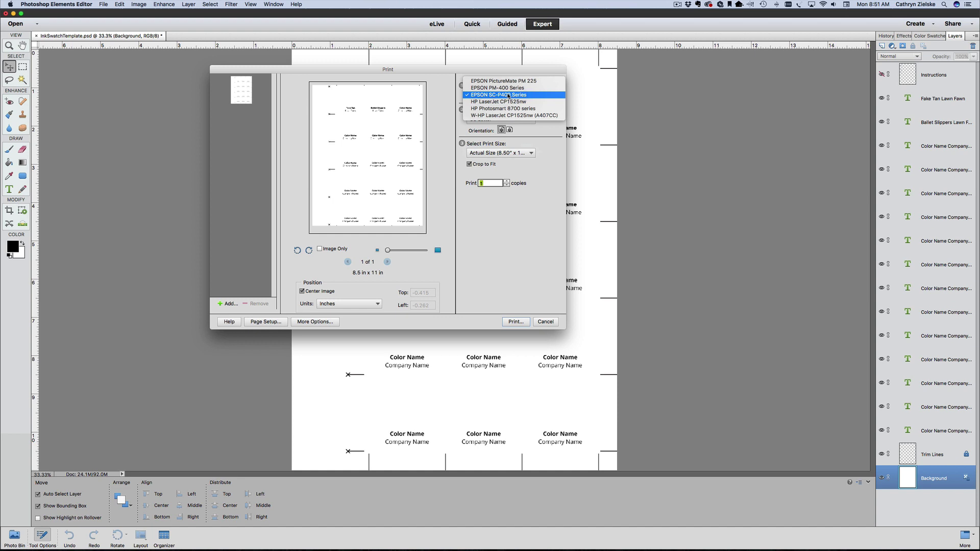
left_click(542, 96)
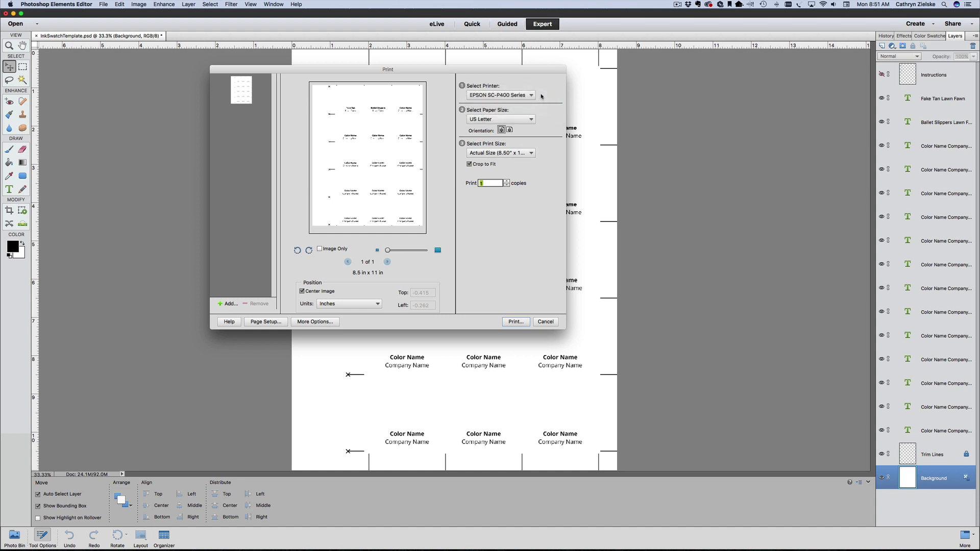
left_click(545, 321)
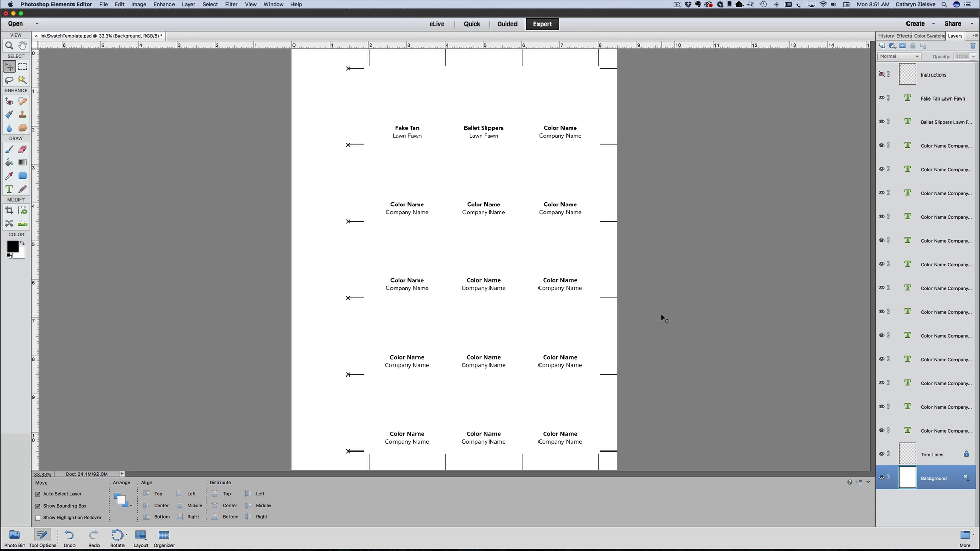